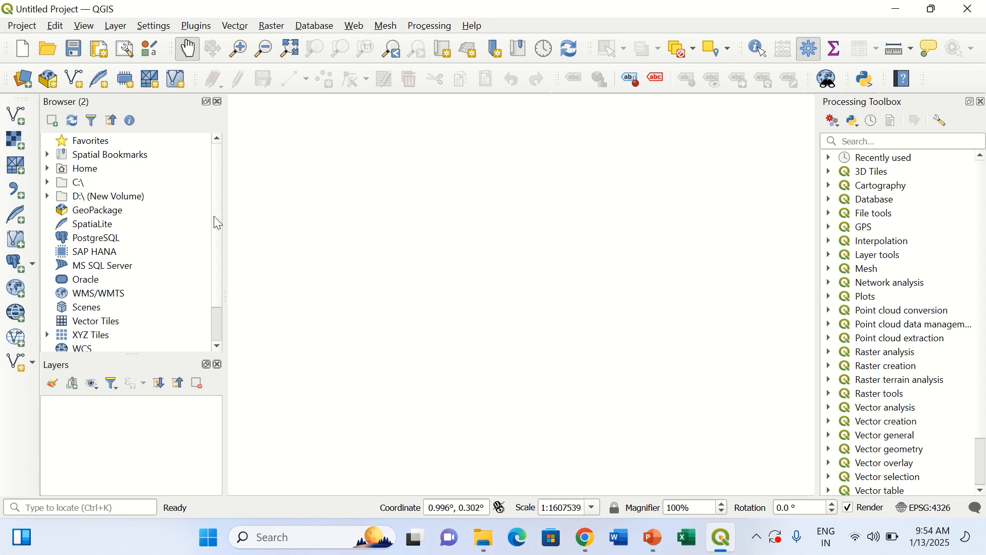
Step: Add ne_10m_admin_0_countries.shp to the map from the ne_10m_admin_0_countries (1).zip archive in D:\QGIS Notes\module 1
double_click(127, 197)
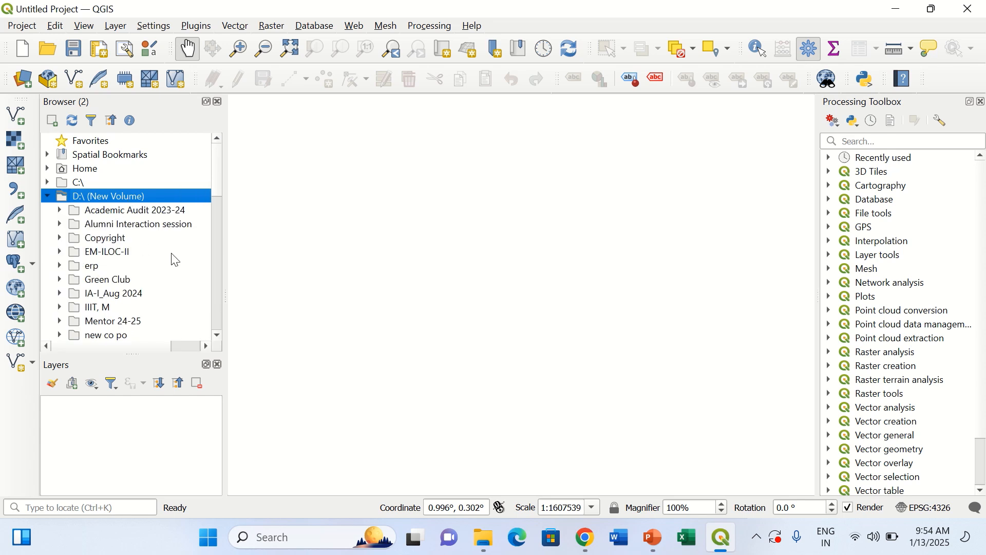
scroll(186, 269, down, 1)
scroll(186, 268, down, 1)
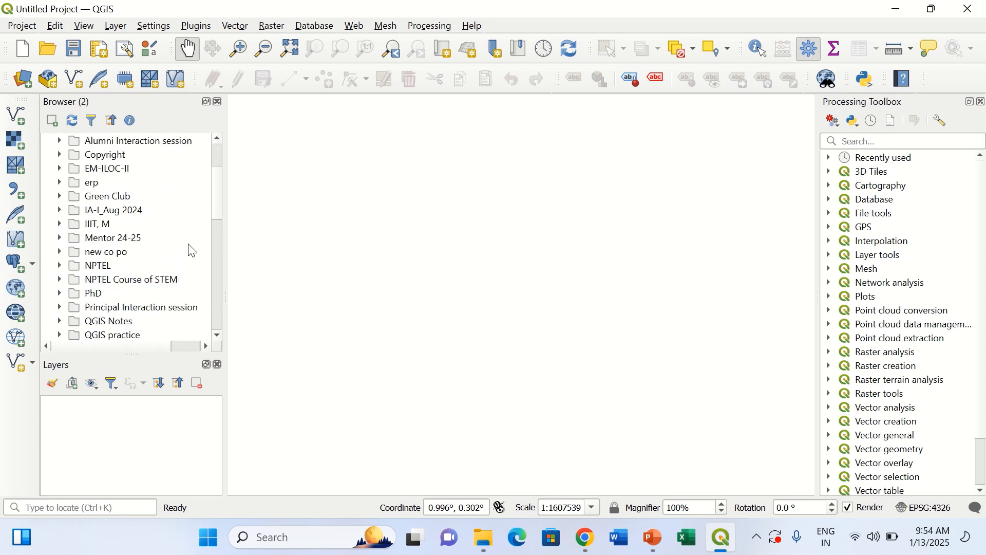
double_click(152, 318)
scroll(151, 315, down, 1)
double_click(137, 307)
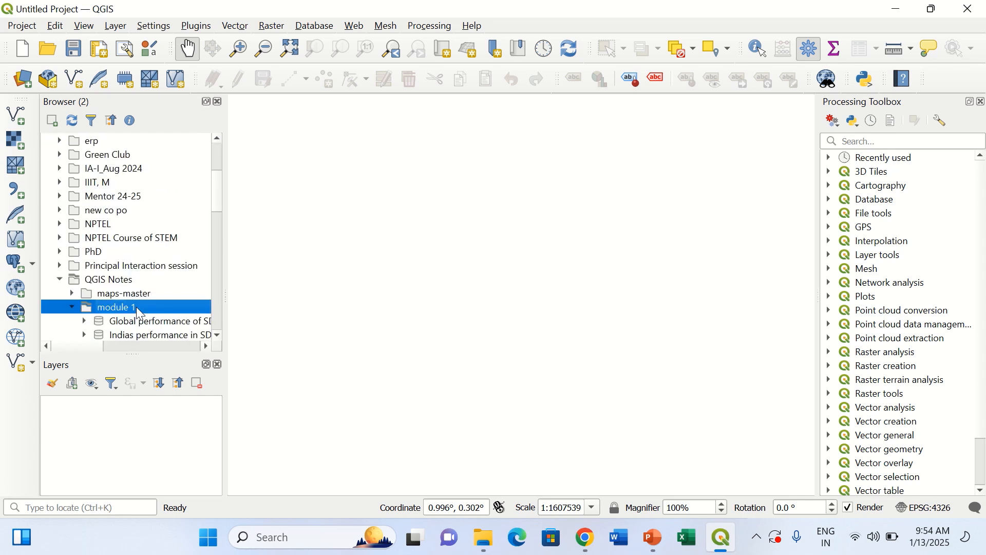
scroll(139, 307, down, 1)
double_click(147, 307)
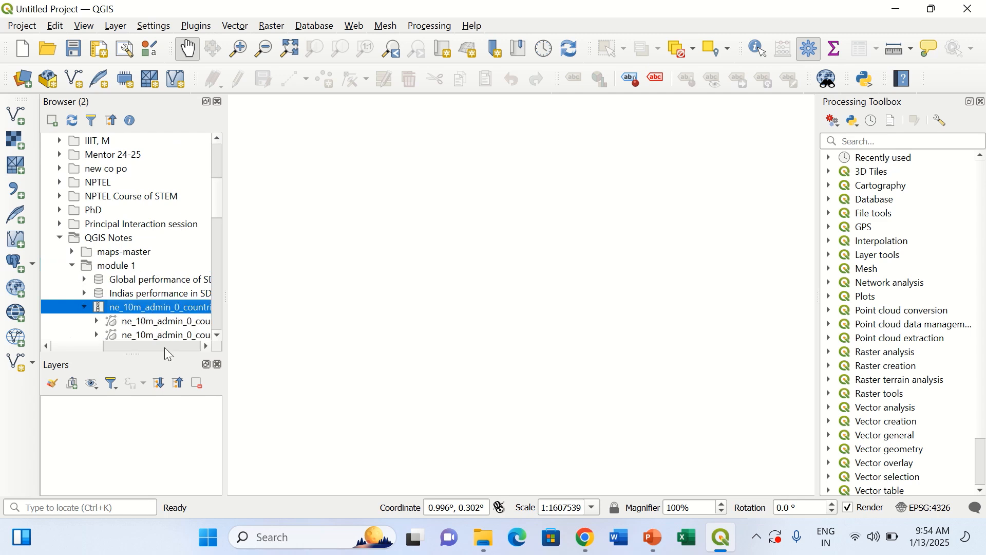
drag(102, 346, 130, 344)
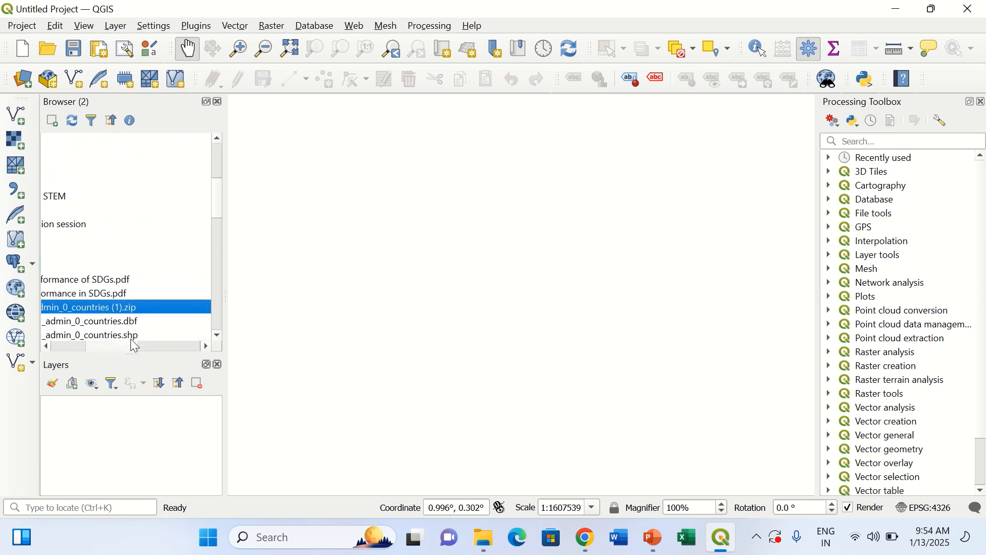
click(130, 335)
double_click(129, 333)
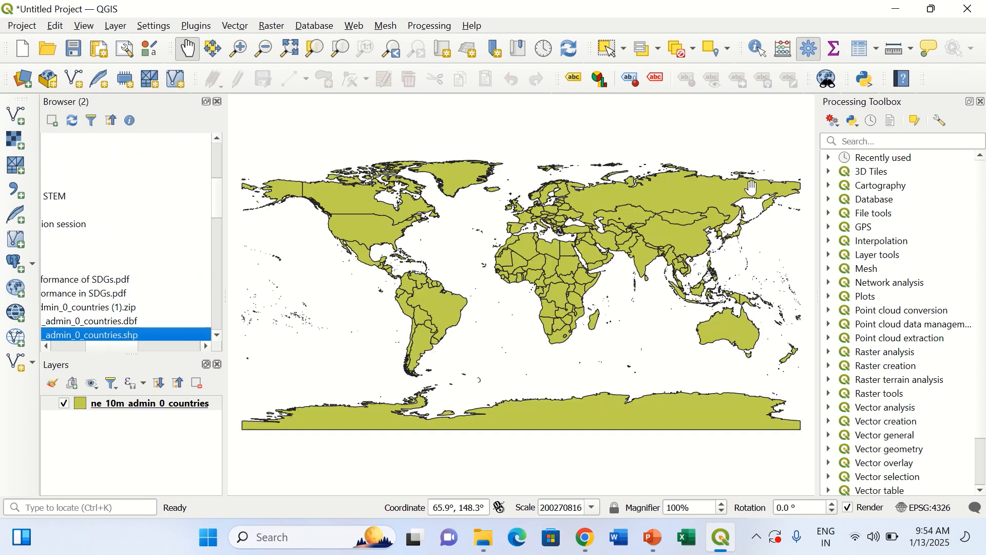
Step: Examine the attribute table of the ne_10m_admin_0_countries layer across its columns and close it
mouse_move(406, 11)
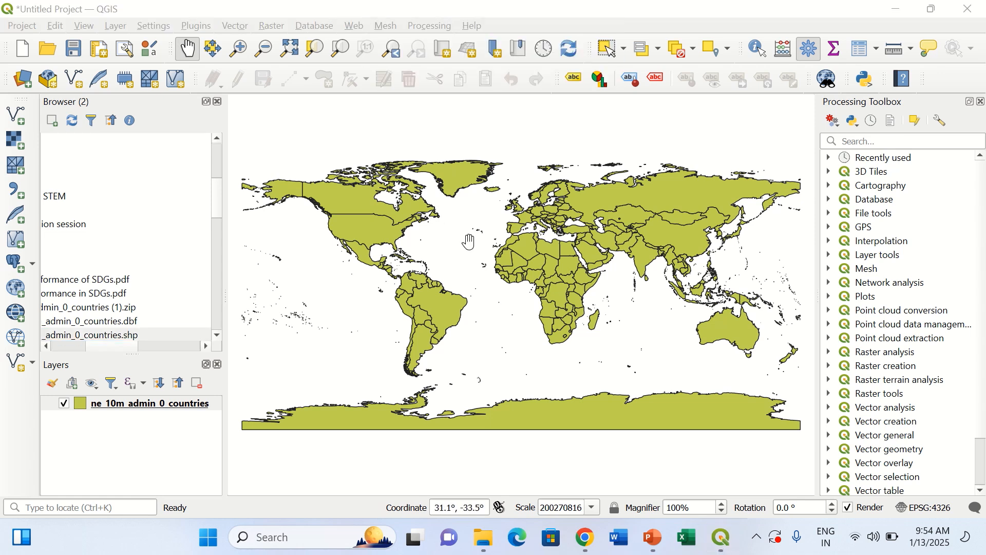
right_click(158, 405)
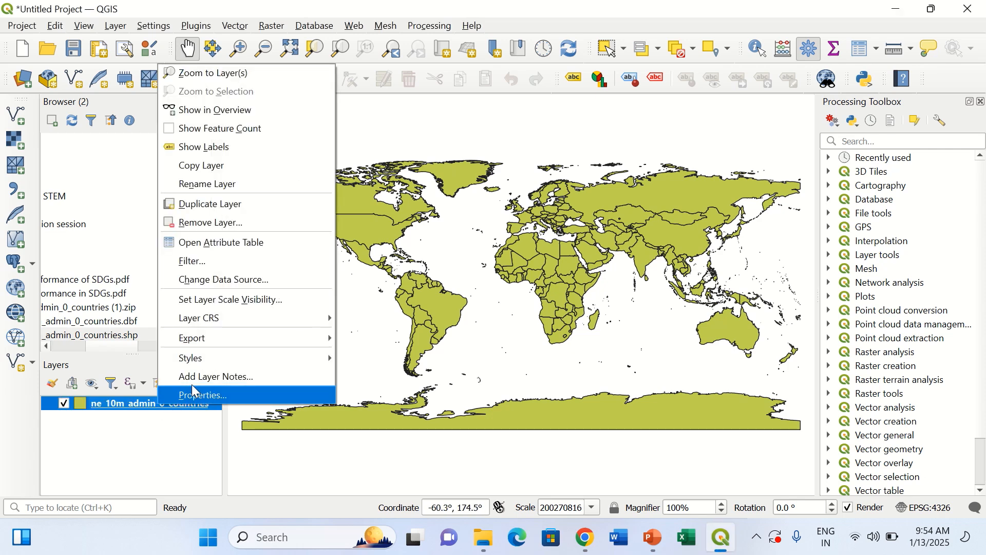
click(248, 252)
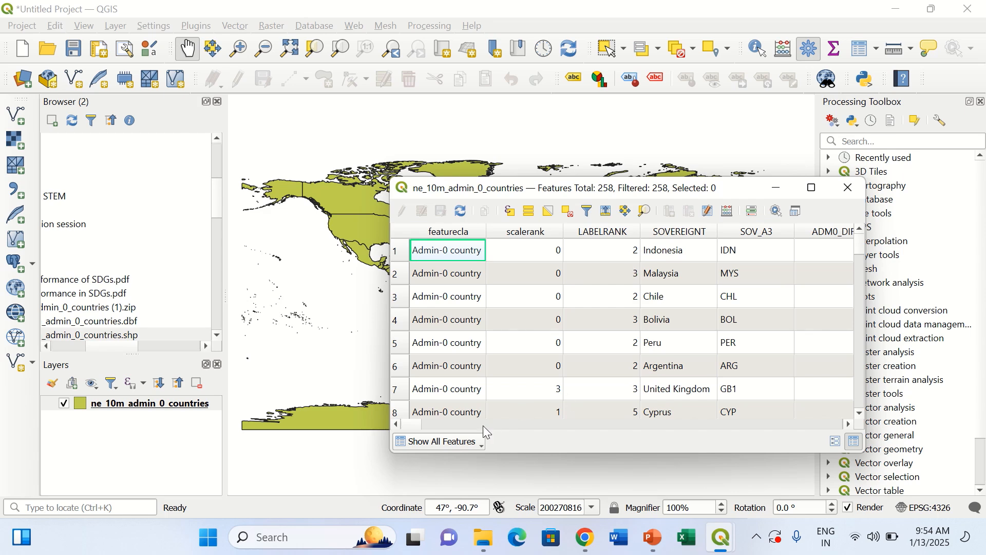
drag(417, 427, 838, 415)
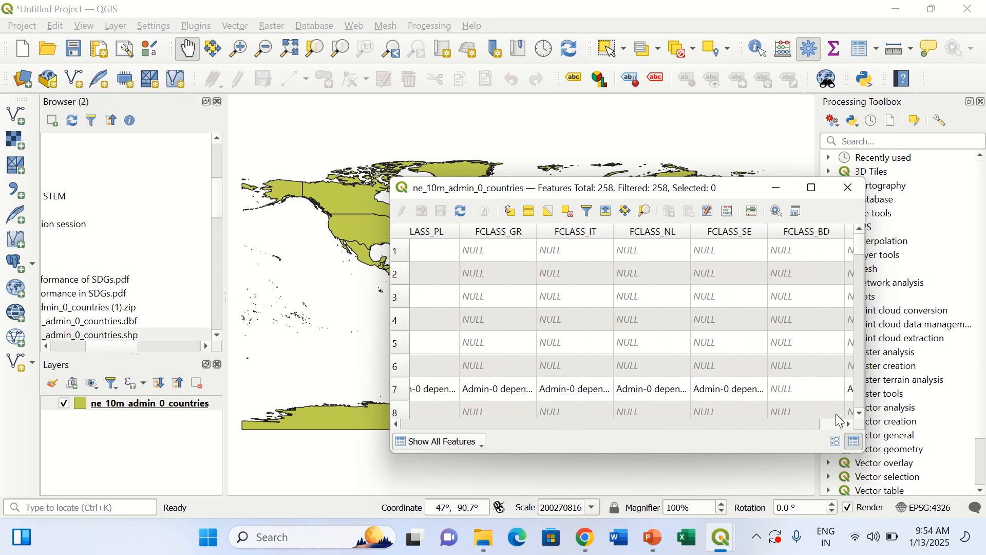
click(849, 188)
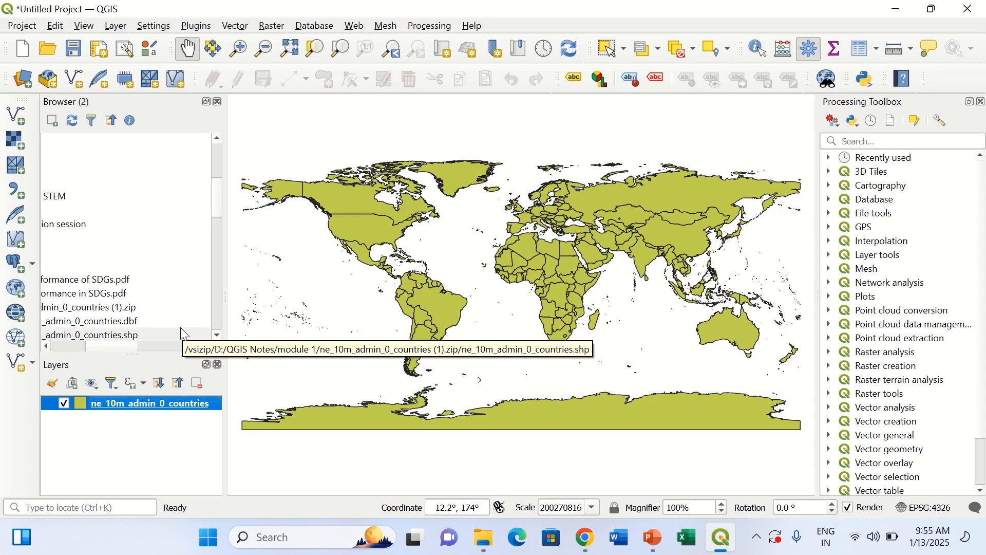
Step: Change the fill colour of the ne_10m_admin_0_countries layer to a golden orange and apply it
right_click(141, 401)
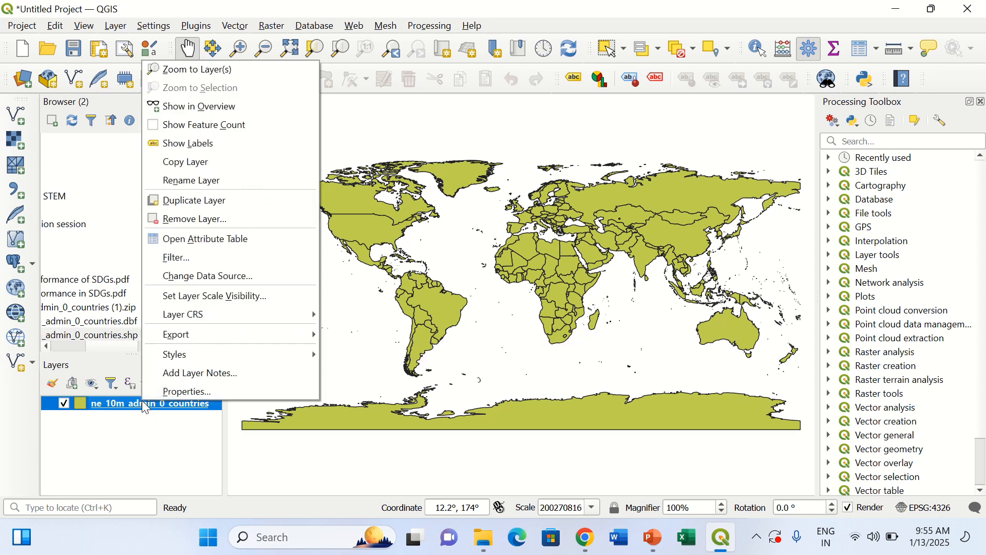
click(171, 393)
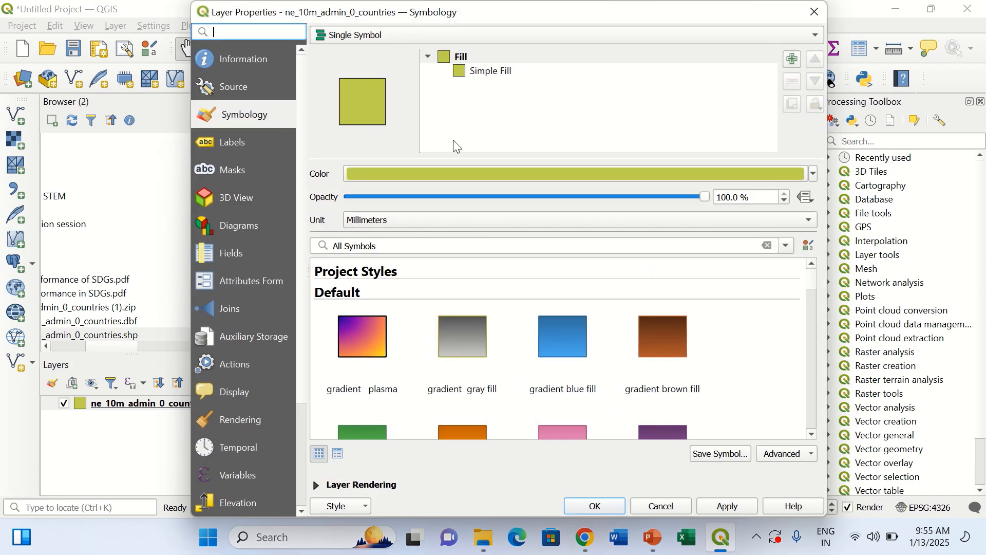
click(815, 175)
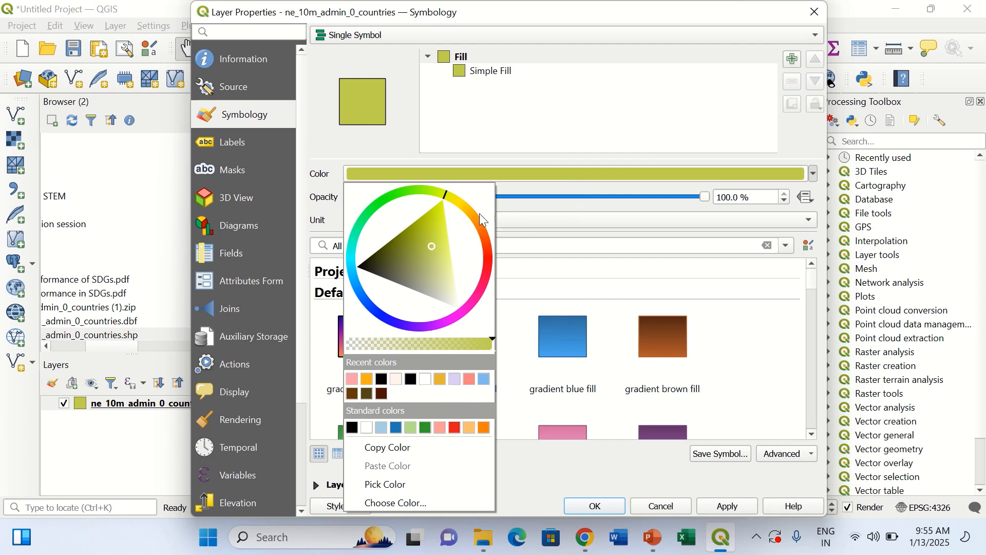
drag(480, 213, 467, 211)
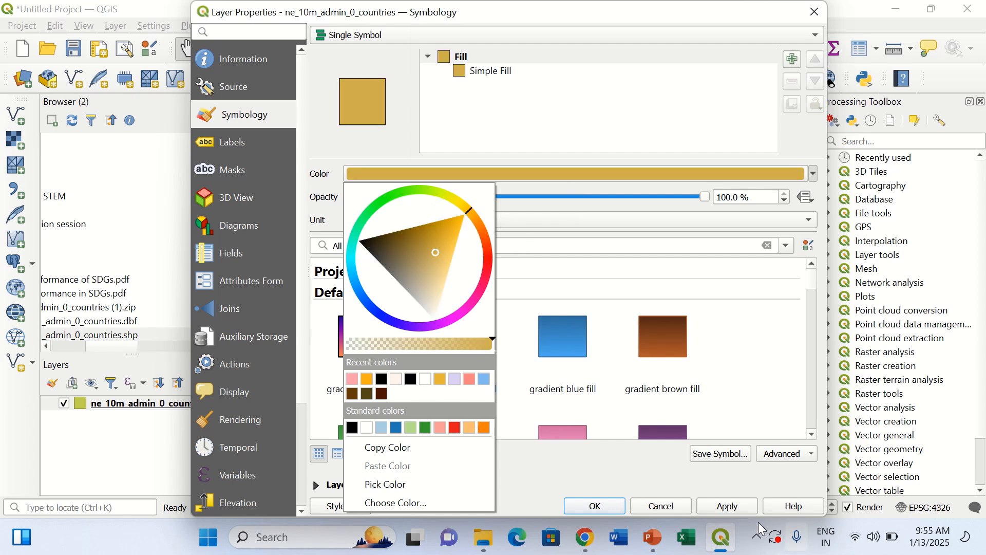
click(730, 509)
click(621, 507)
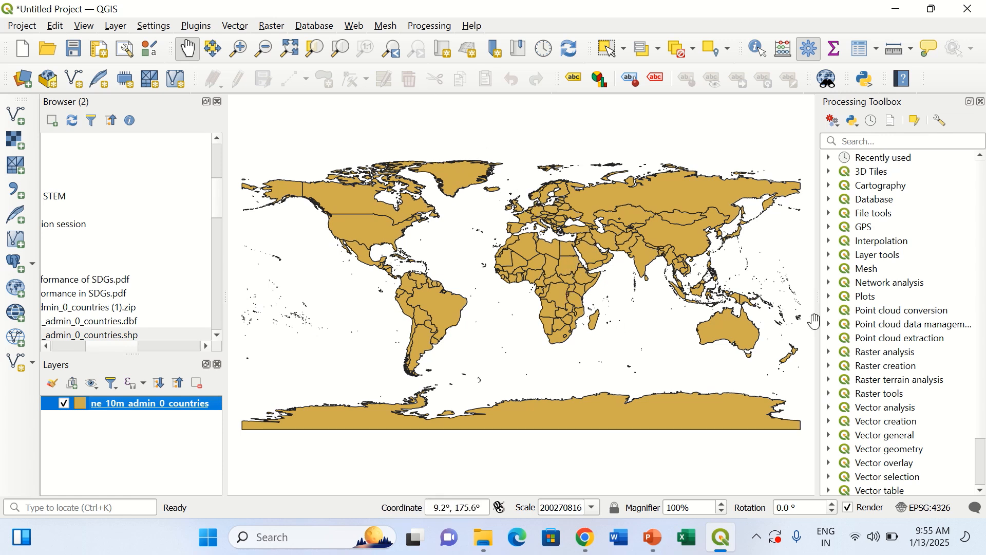
Step: Review the symbology settings and preset fill symbols of the countries layer, then close its properties
right_click(203, 405)
click(226, 396)
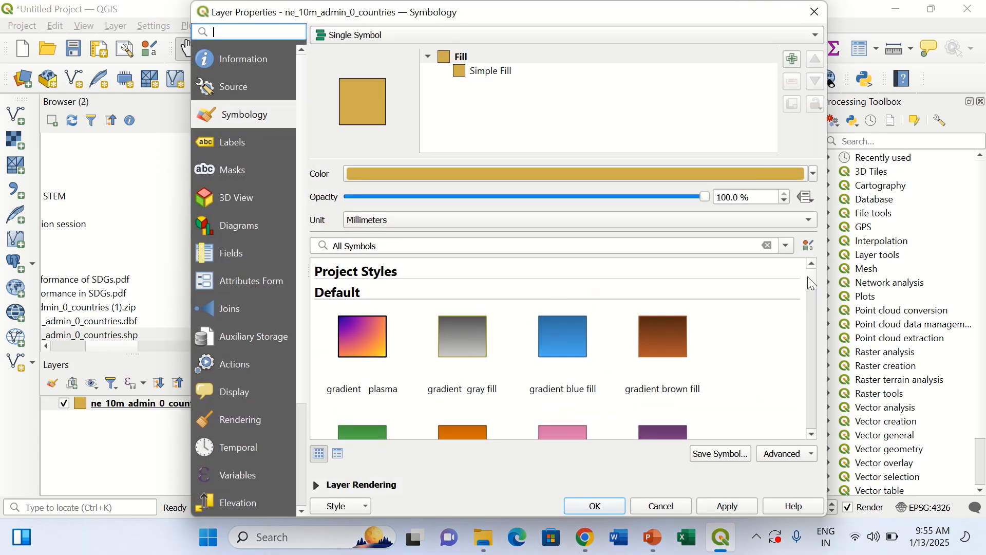
mouse_move(807, 276)
mouse_down()
mouse_move(804, 321)
mouse_move(809, 267)
mouse_up()
click(815, 11)
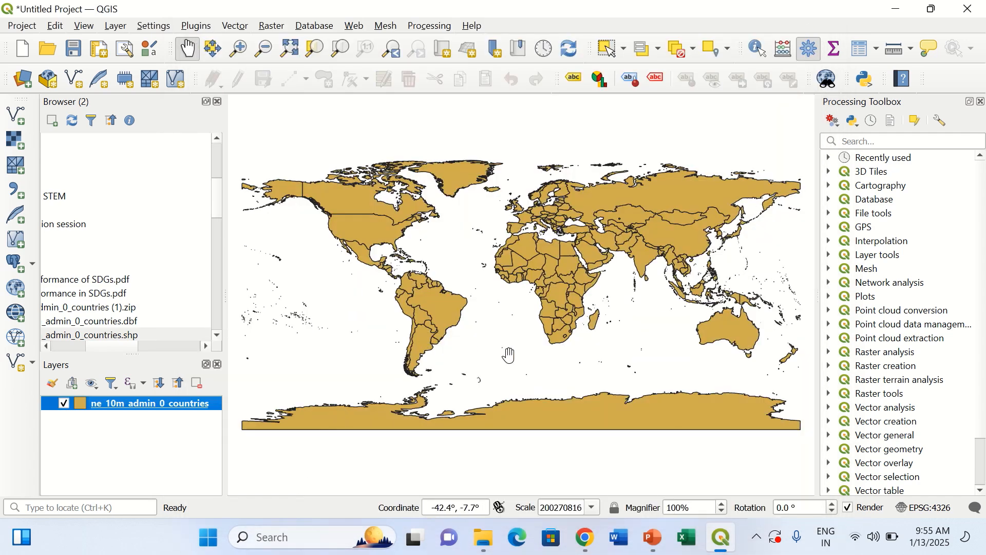
Step: Switch to the PowerPoint training manual, present the Loading Fire Activity data slide, and copy its FIRMS active fire link
mouse_move(653, 537)
click(523, 471)
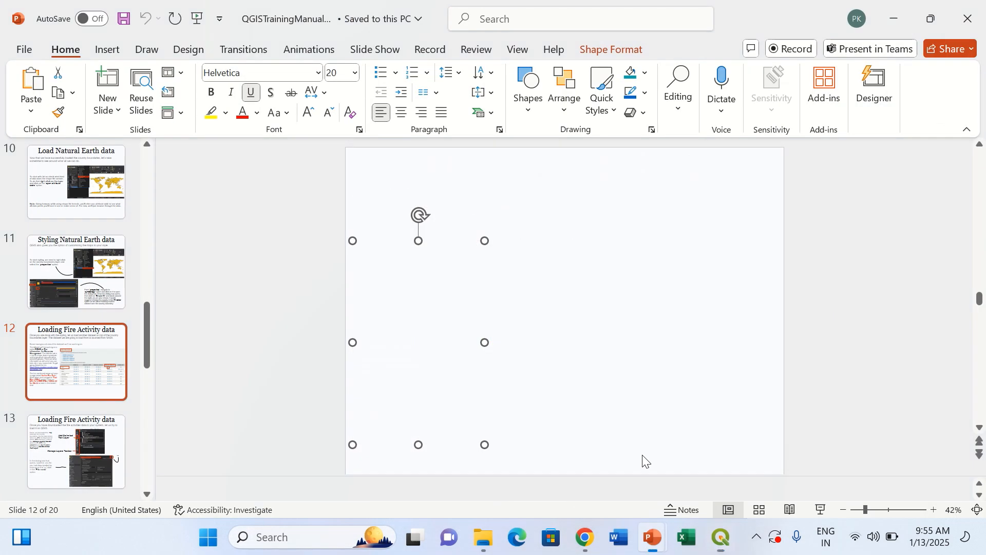
click(821, 510)
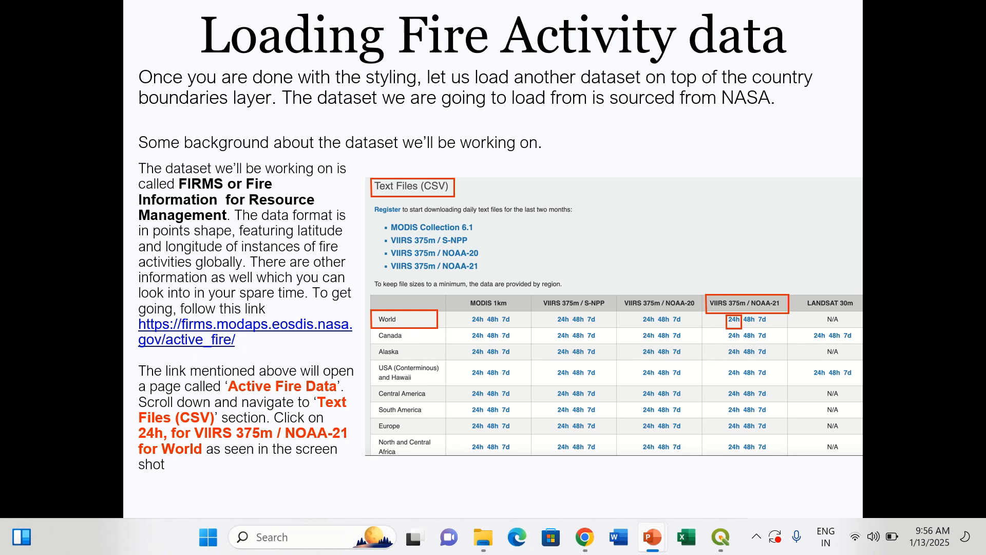
key(Escape)
drag(416, 350, 355, 340)
key(ctrl+c)
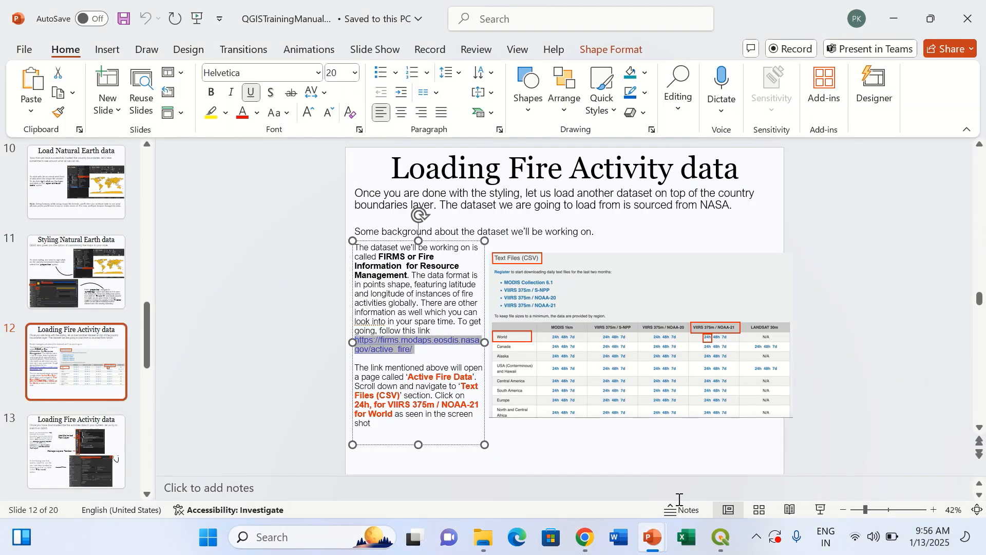
Step: Switch to Chrome and open the copied FIRMS active fire link in a new tab, closing the old one
click(584, 537)
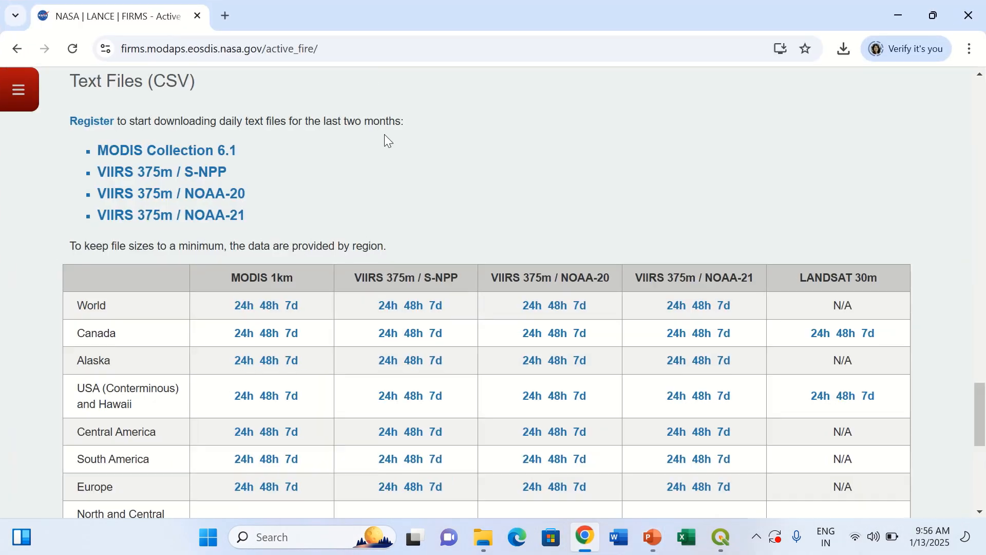
click(225, 15)
click(198, 15)
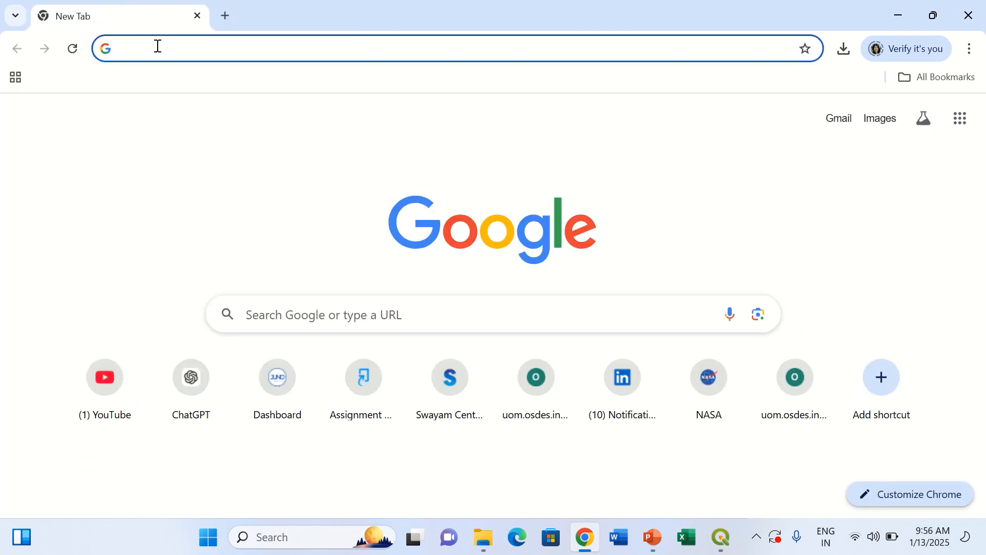
key(ctrl+v)
key(Return)
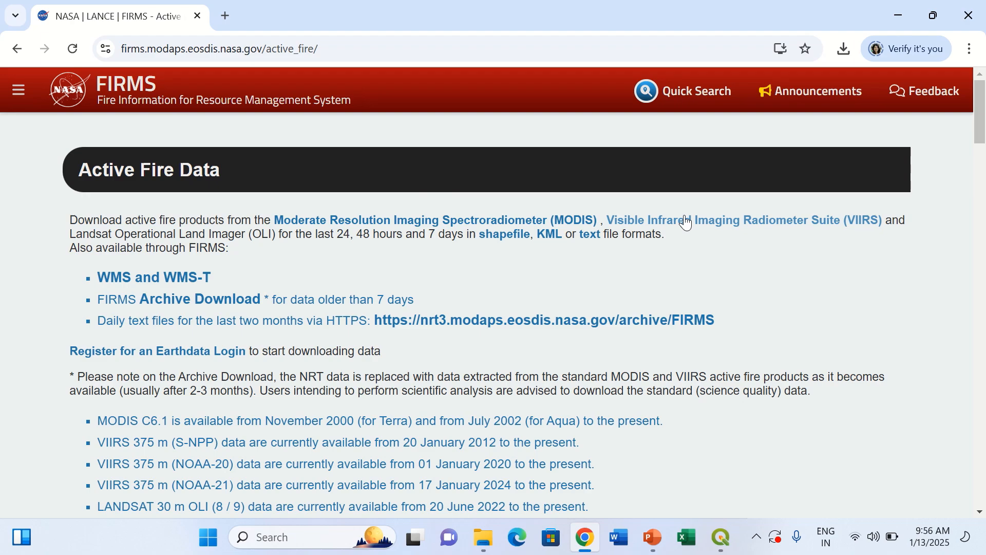
Step: Download the World 24h file for VIIRS 375m / NOAA-21 from the Text Files (CSV) section
scroll(668, 270, down, 15)
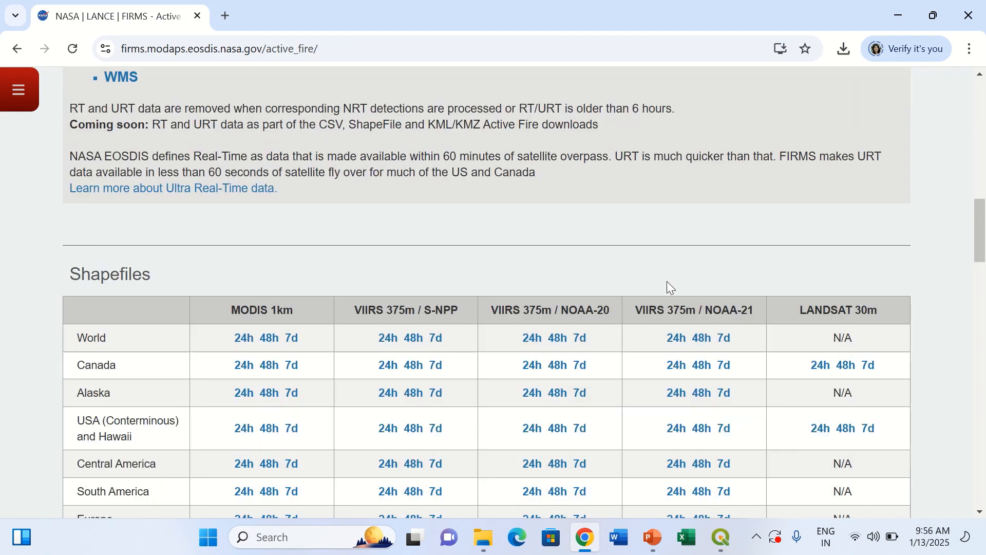
scroll(667, 282, down, 10)
scroll(668, 283, down, 15)
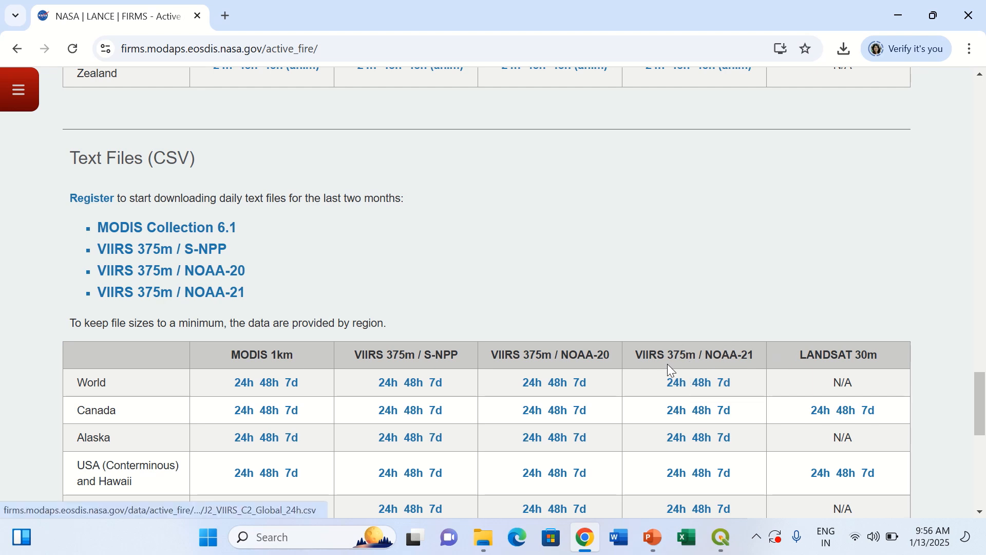
click(682, 390)
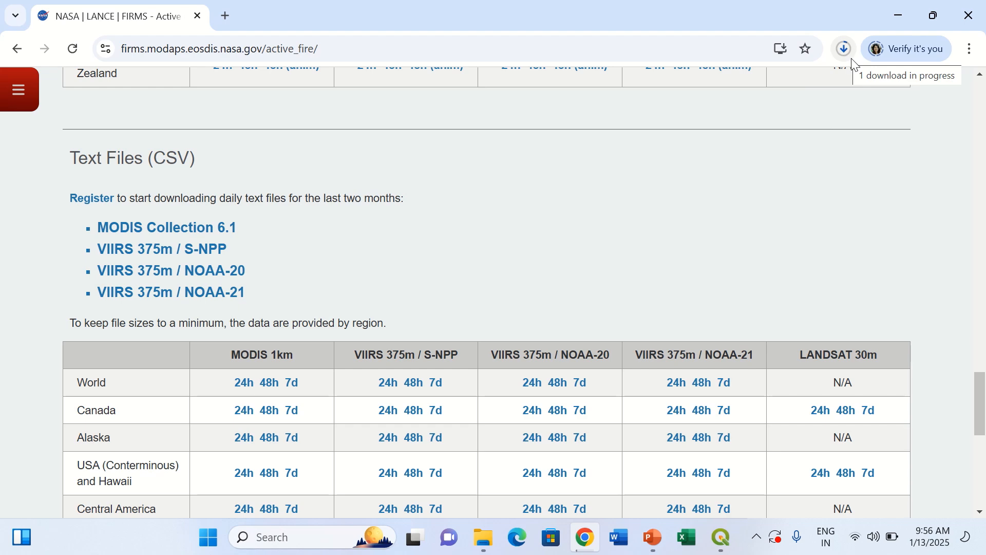
Step: Return to QGIS and load J2_VIIRS_C2_Global_24h (2).csv from Downloads as the source for a new delimited text layer
click(729, 539)
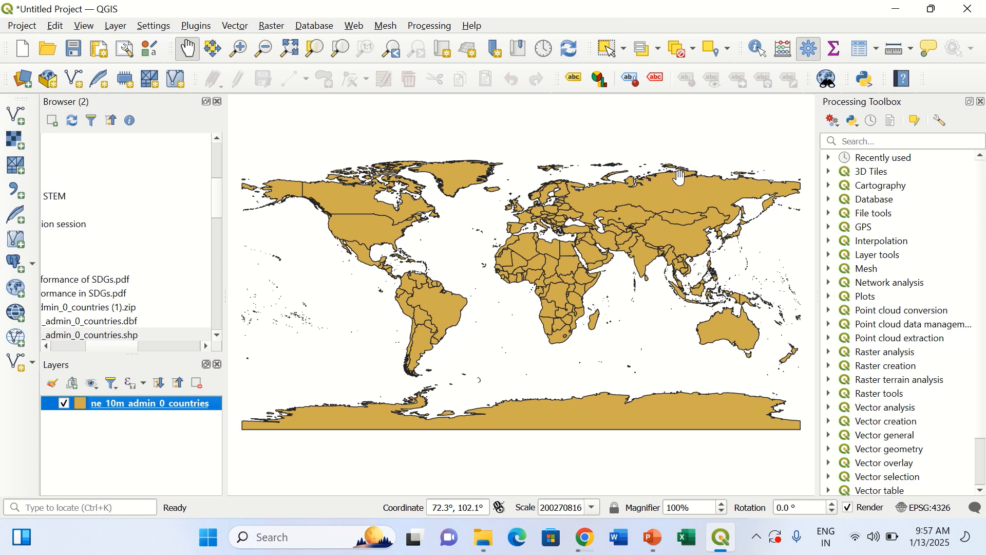
click(116, 26)
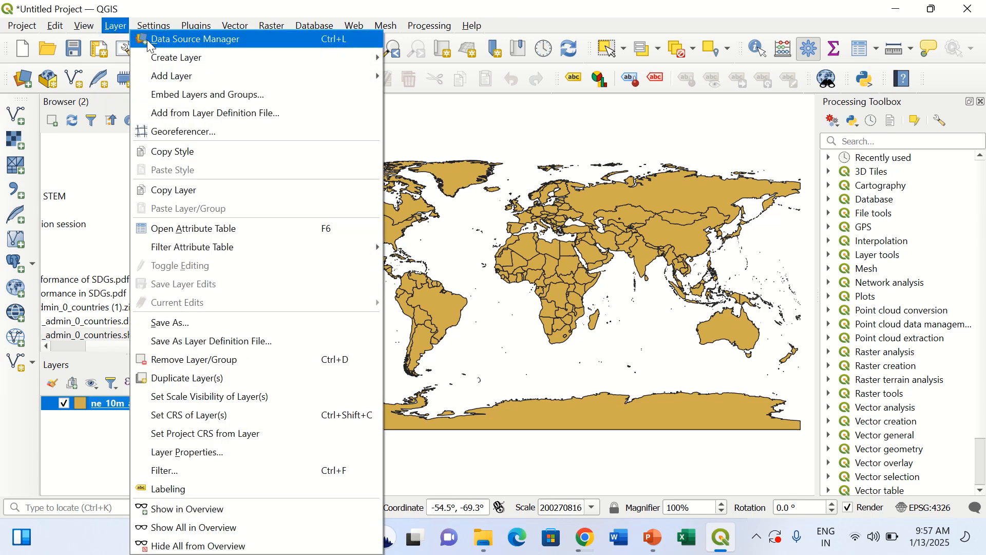
mouse_move(197, 72)
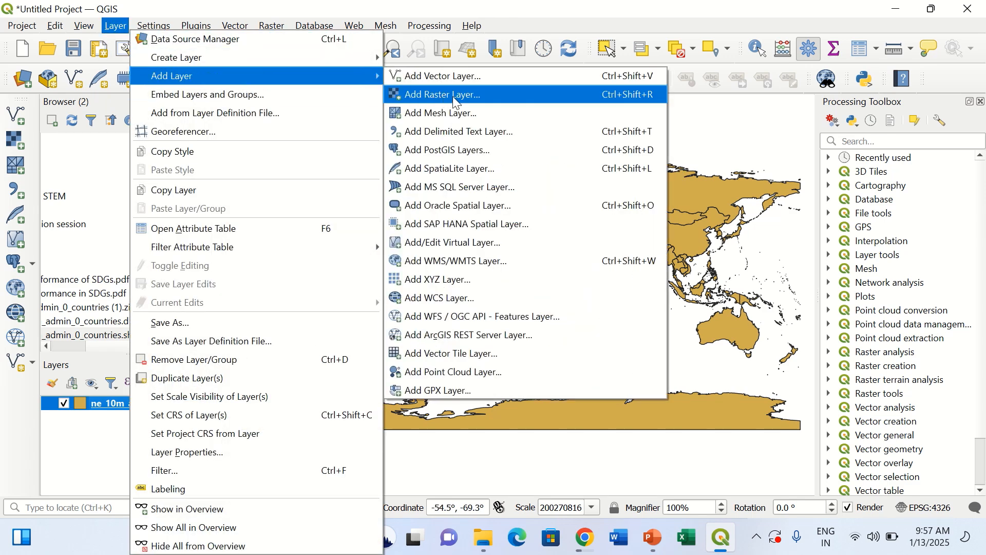
click(481, 132)
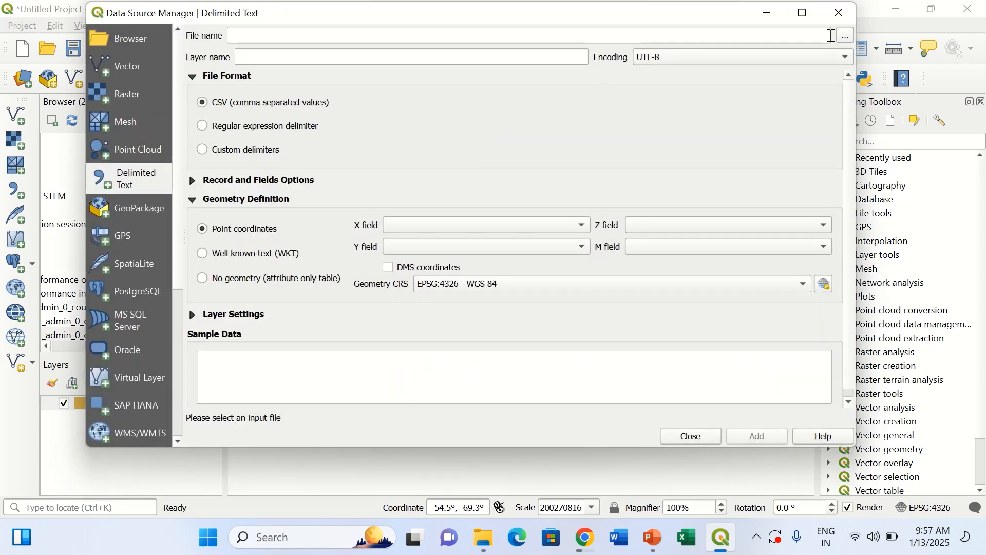
click(843, 37)
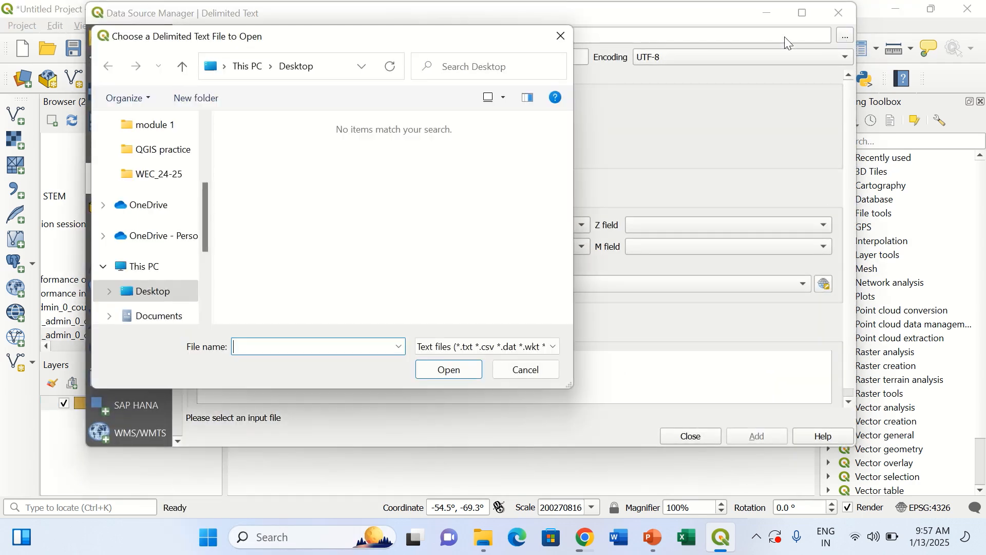
click(206, 163)
click(176, 181)
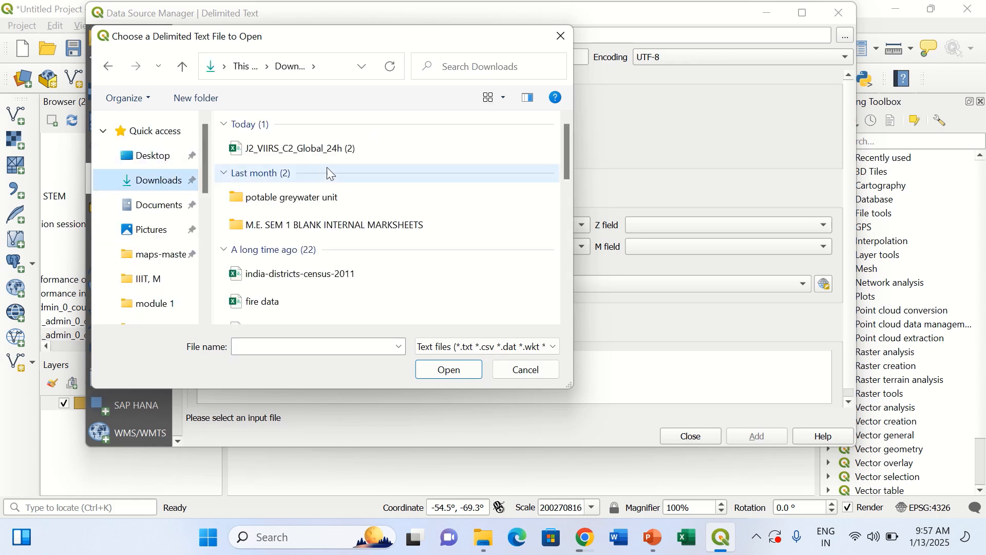
click(326, 150)
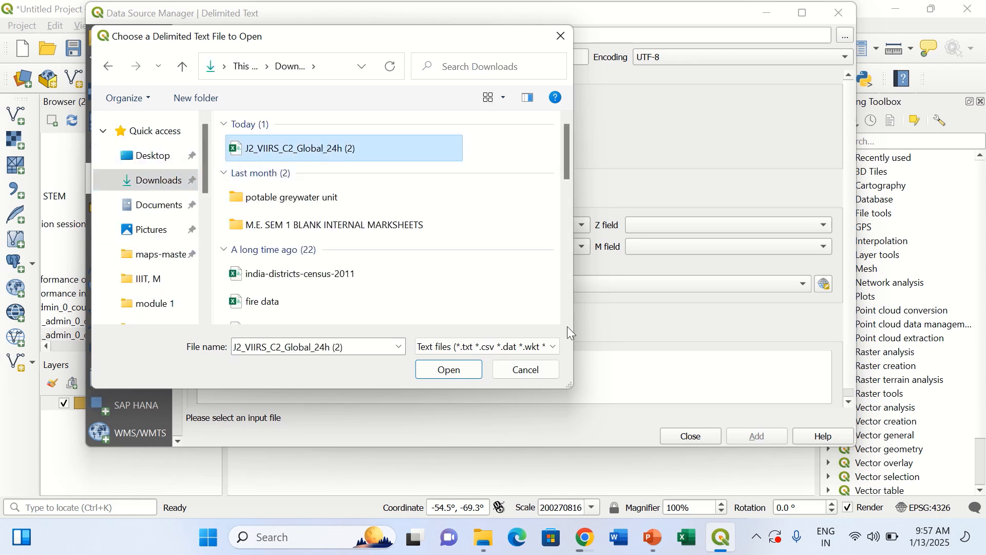
click(464, 371)
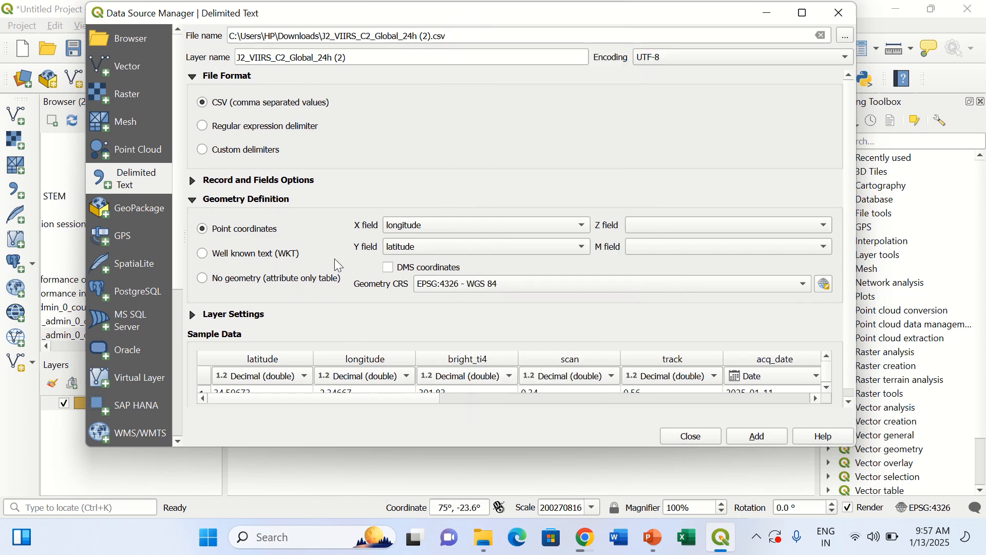
Step: Add the fire activity CSV as a point layer with longitude as X, latitude as Y and EPSG:4326, and close the Data Source Manager
click(757, 436)
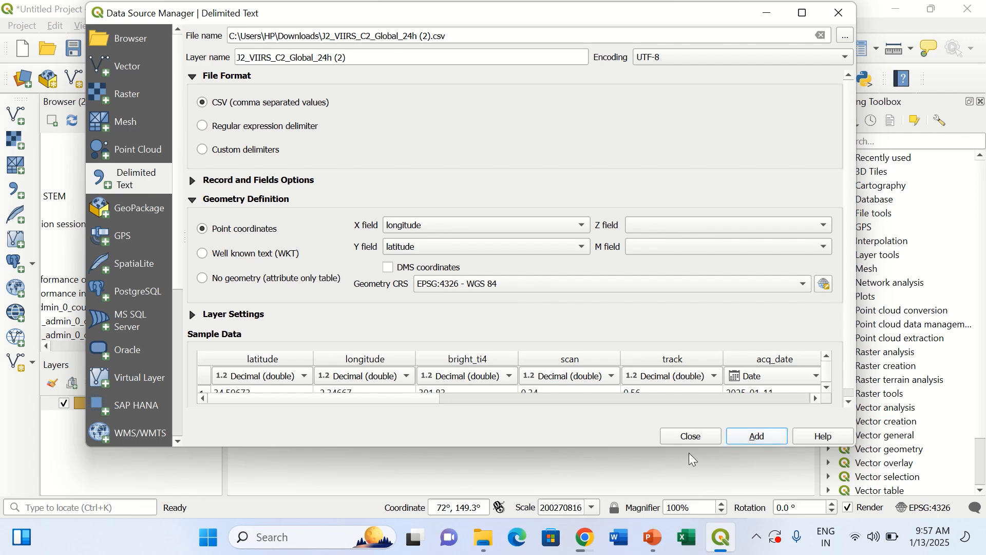
click(691, 436)
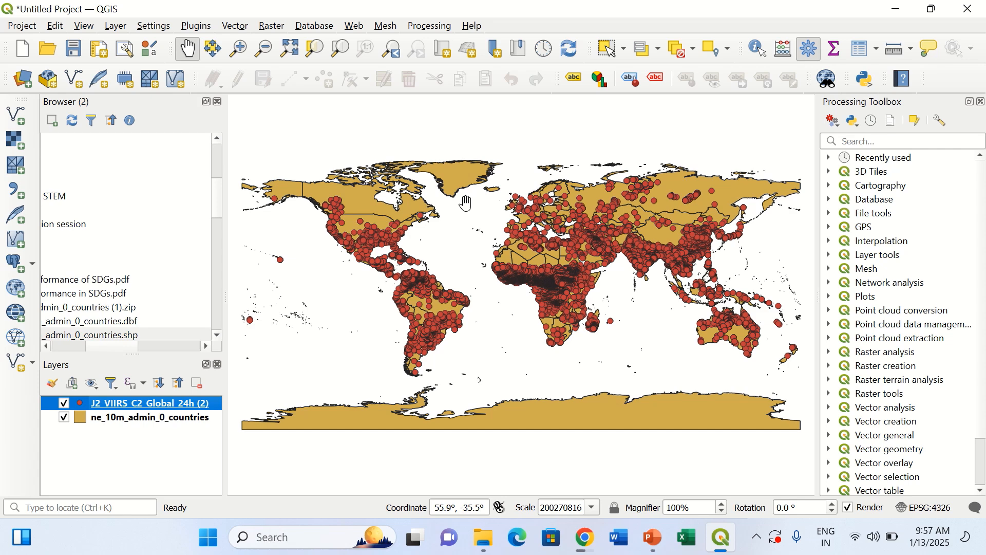
Step: Try to count the J2_VIIRS_C2_Global_24h (2) points in the ne_10m_admin_0_countries polygons with Count Points in Polygon
click(232, 27)
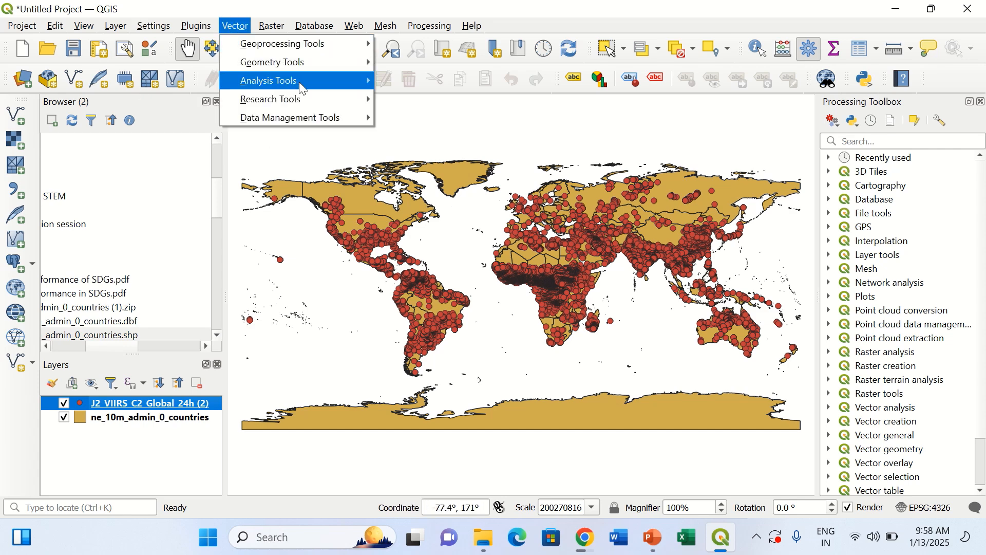
mouse_move(300, 87)
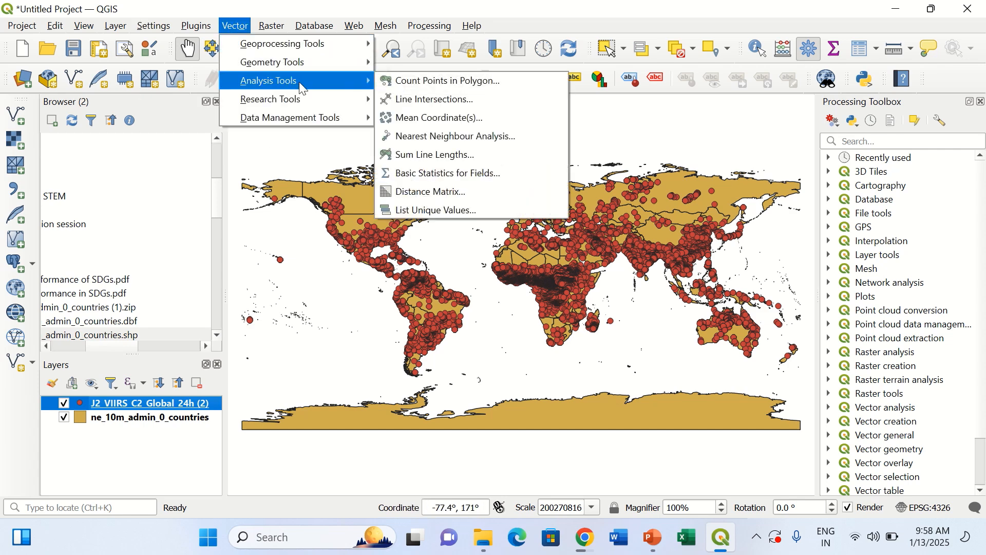
click(468, 81)
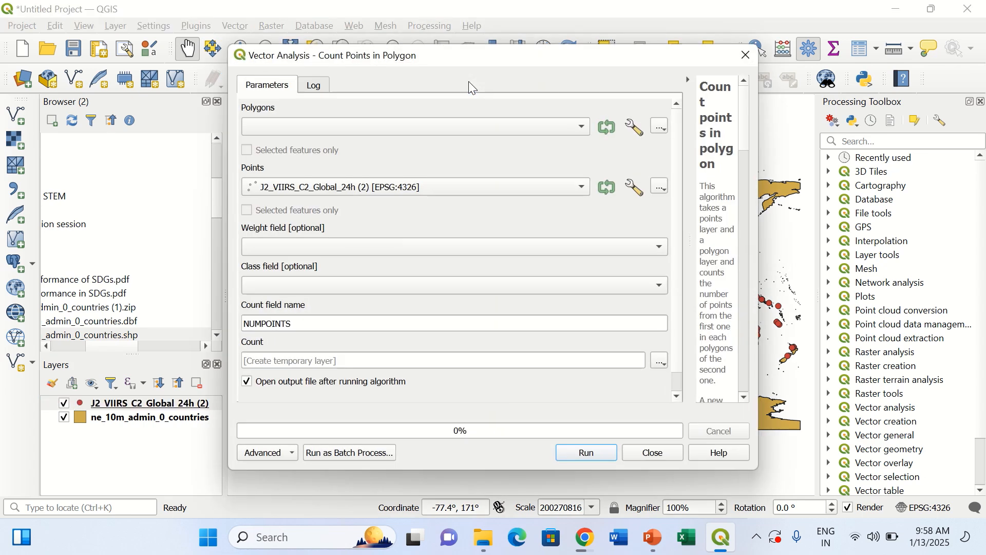
click(579, 128)
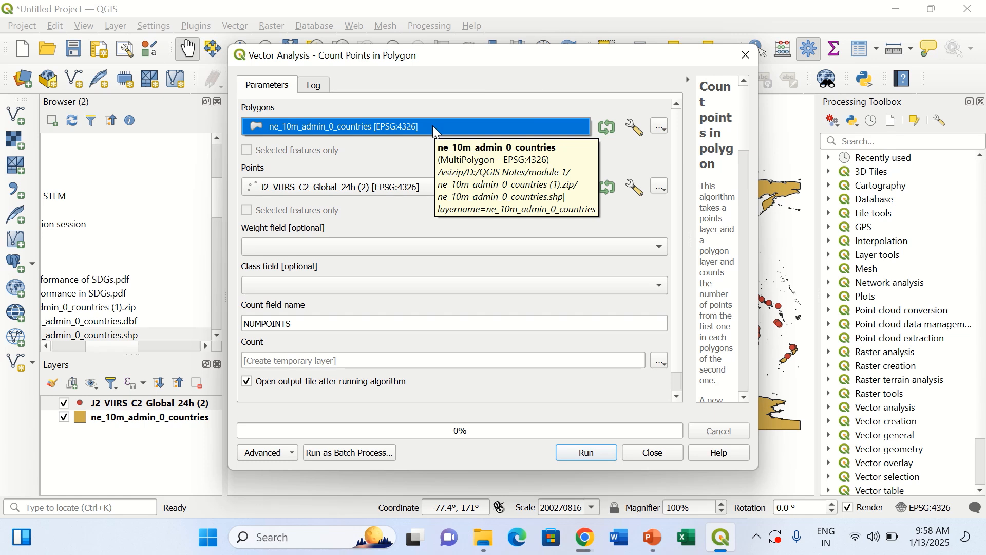
click(432, 125)
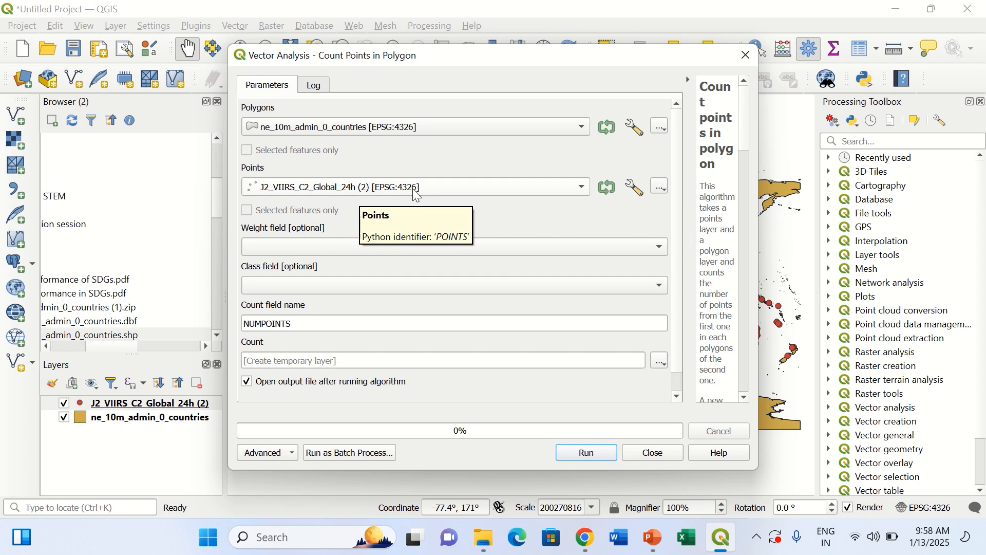
click(587, 455)
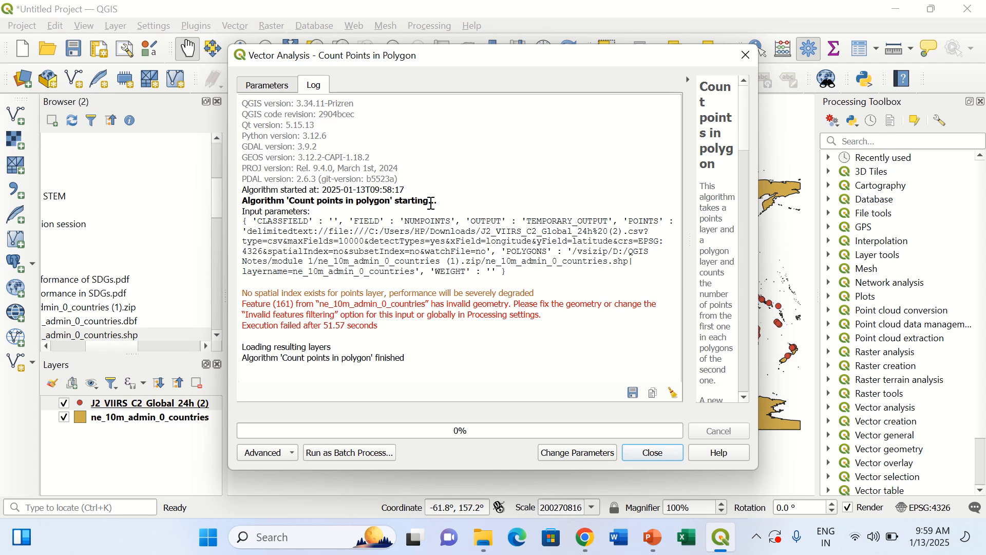
click(654, 452)
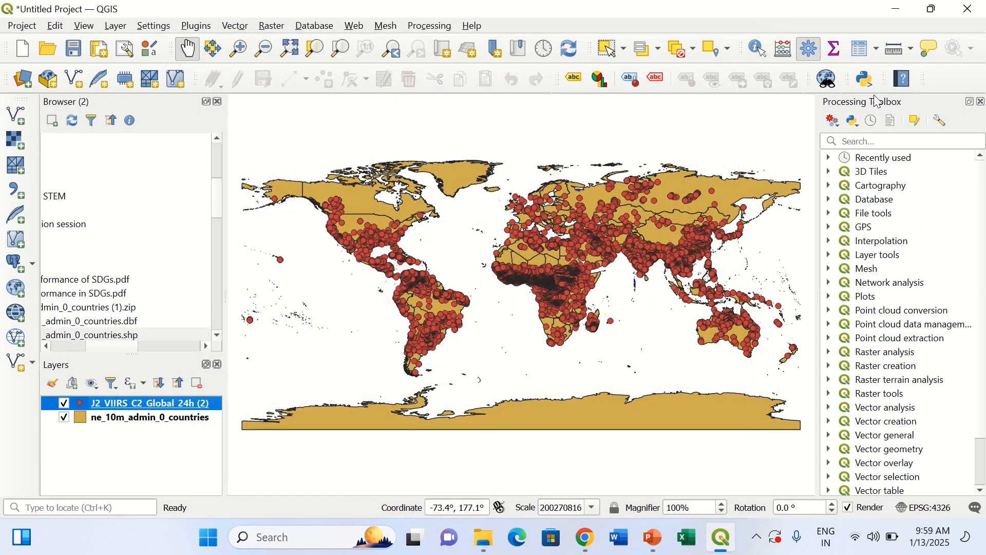
click(426, 25)
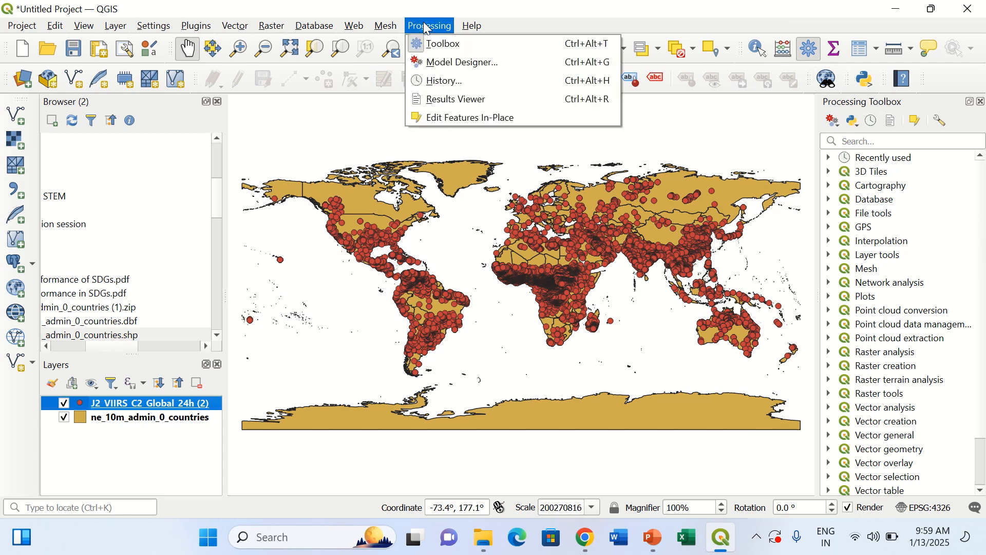
click(435, 42)
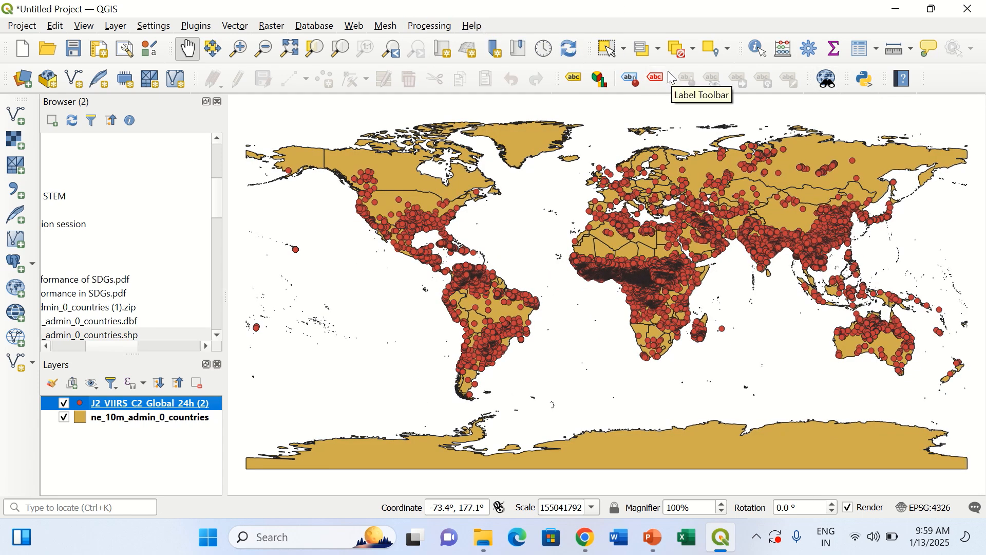
click(429, 27)
click(437, 43)
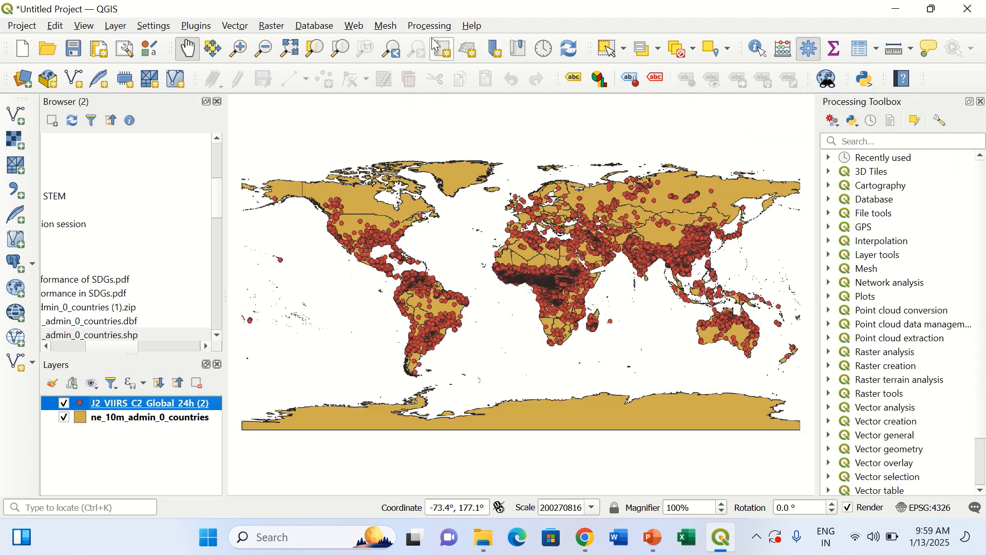
Step: Run Check validity on the ne_10m_admin_0_countries layer with the GEOS method, creating temporary output layers
click(866, 141)
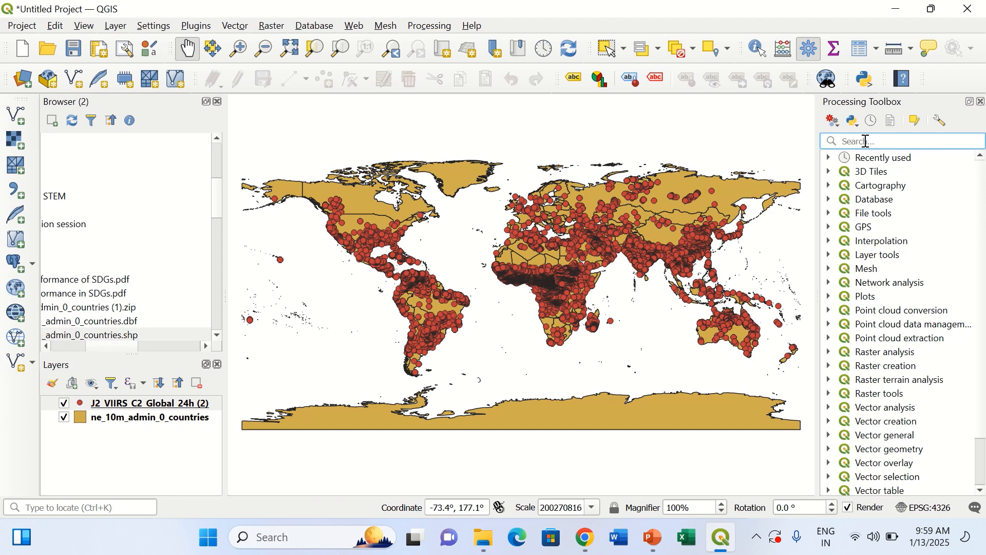
text(check va)
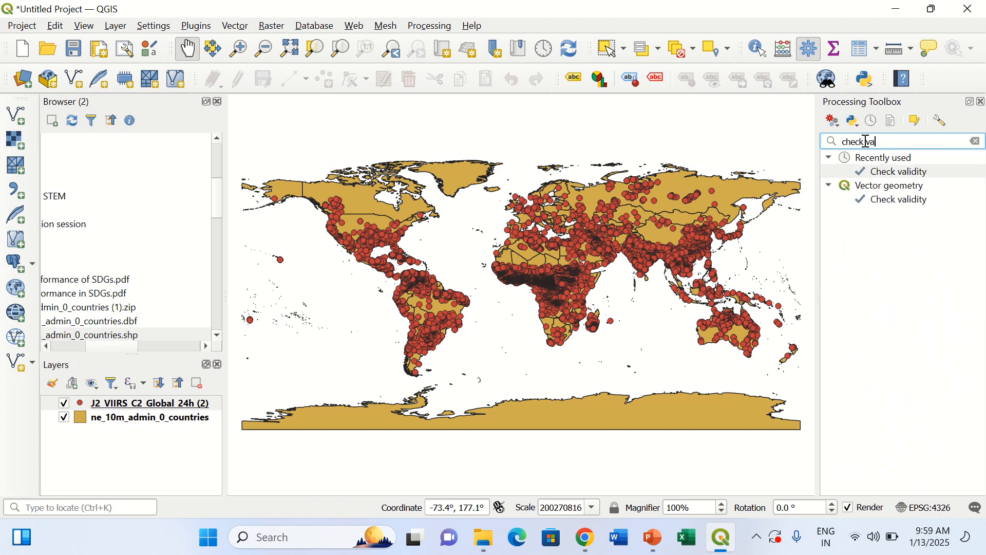
double_click(896, 202)
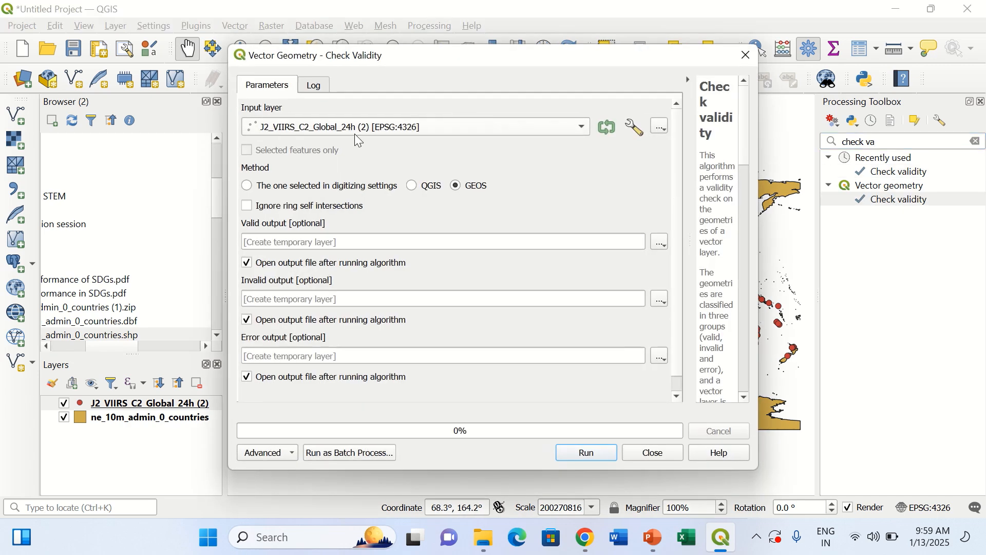
click(436, 124)
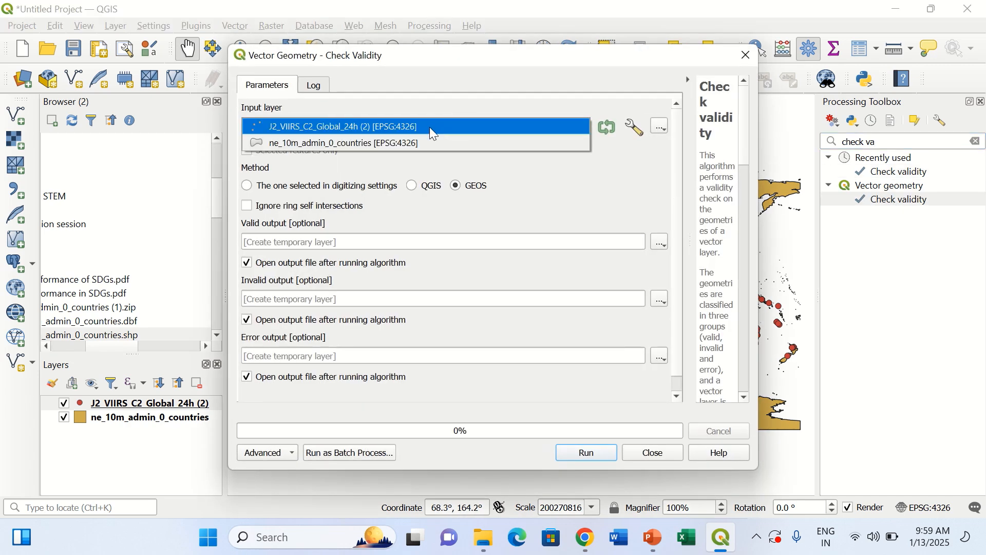
click(412, 147)
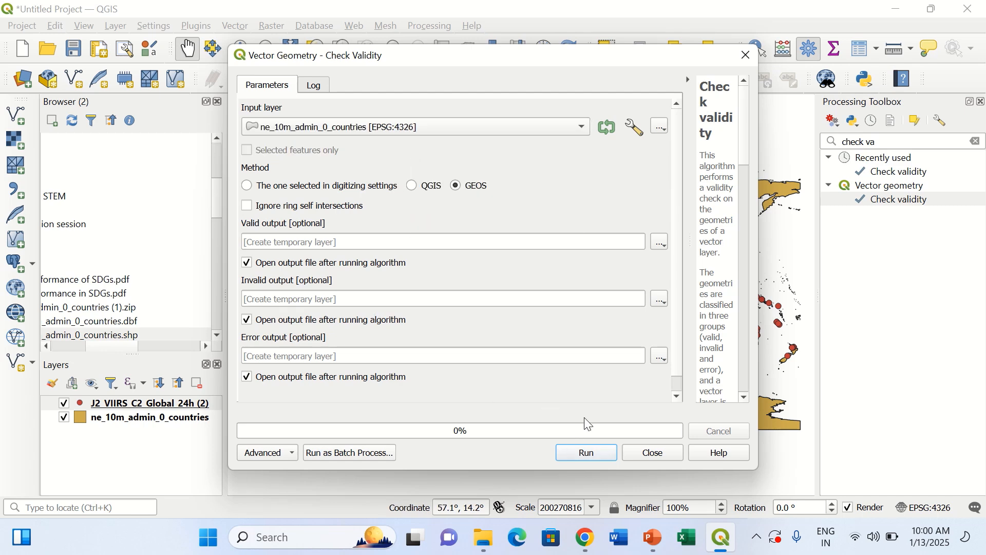
click(602, 453)
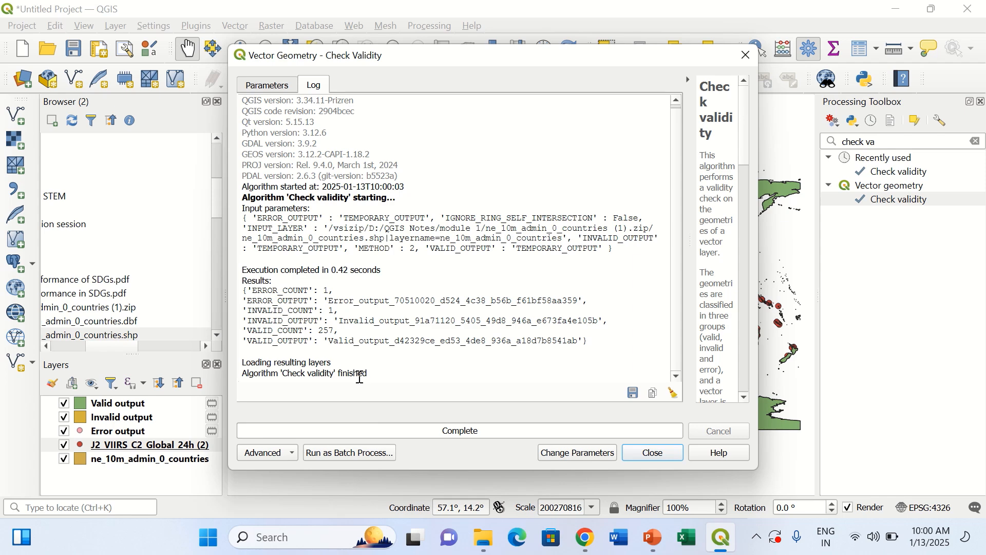
click(653, 453)
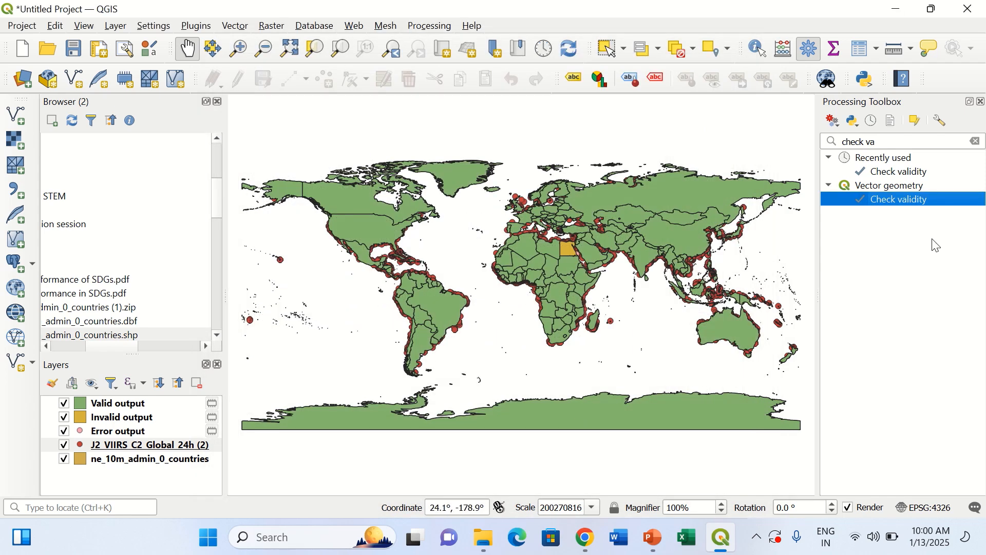
Step: Hide the Valid output, Invalid output and Error output layers on the map
click(64, 404)
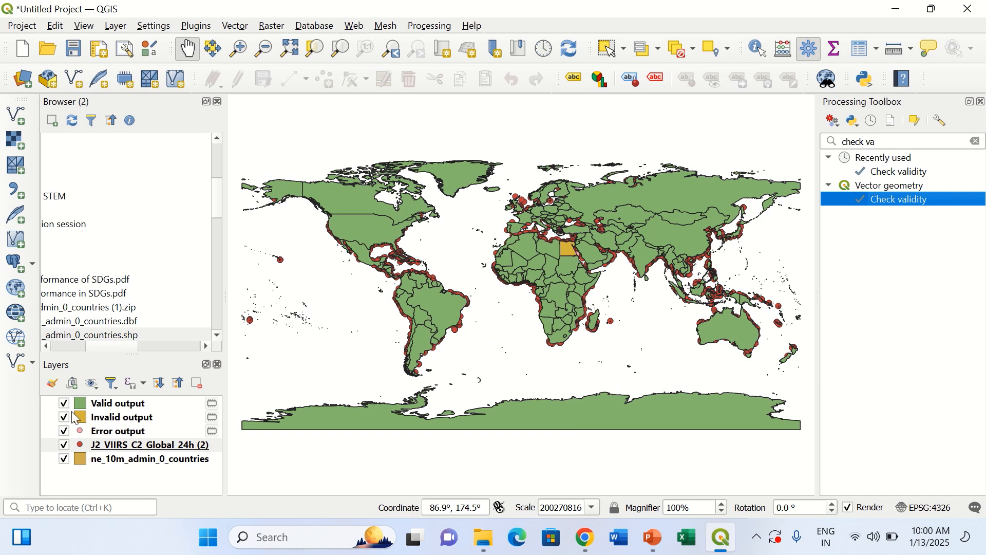
click(63, 403)
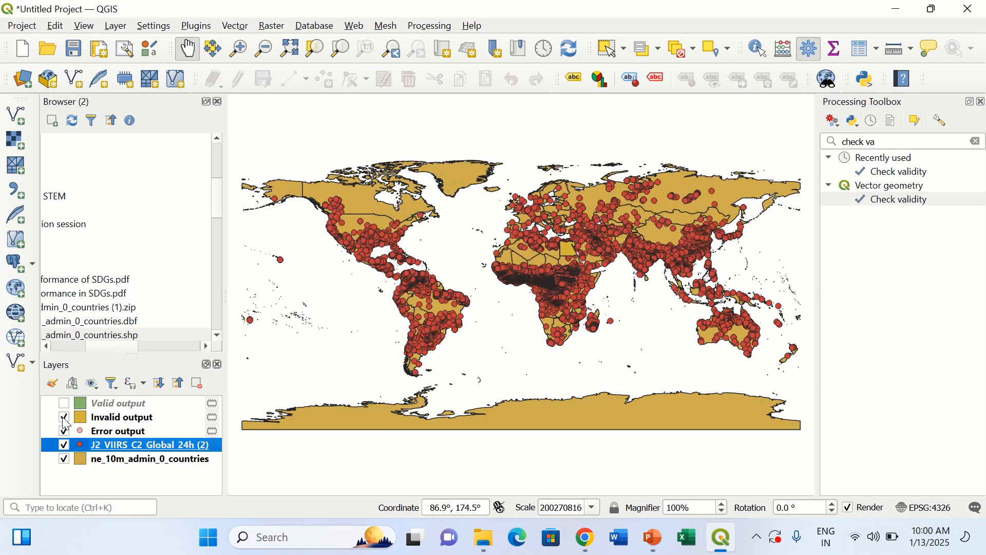
click(64, 417)
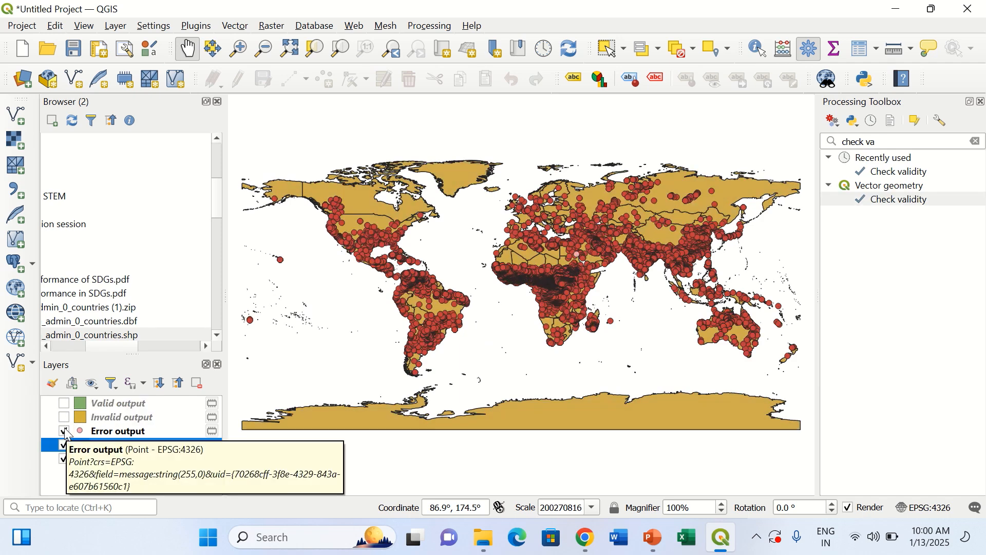
click(64, 431)
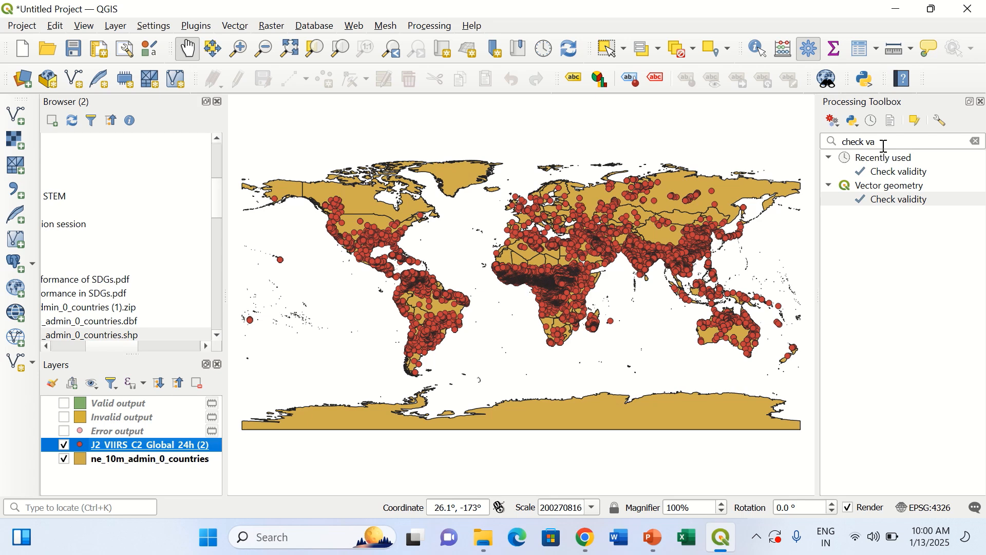
Step: Run Fix geometries on the ne_10m_admin_0_countries layer with the Structure repair method, creating a temporary output layer
drag(885, 146, 845, 144)
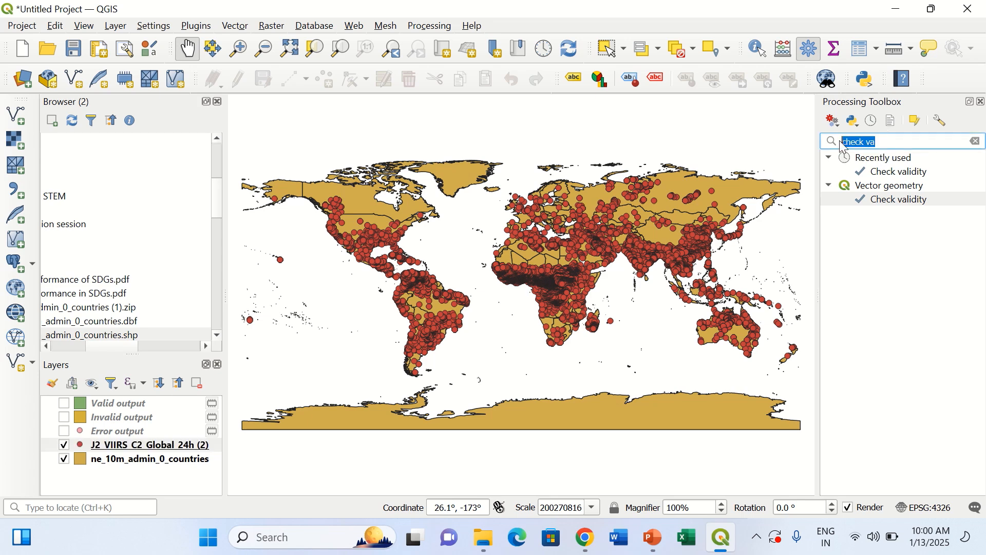
text(fix ge)
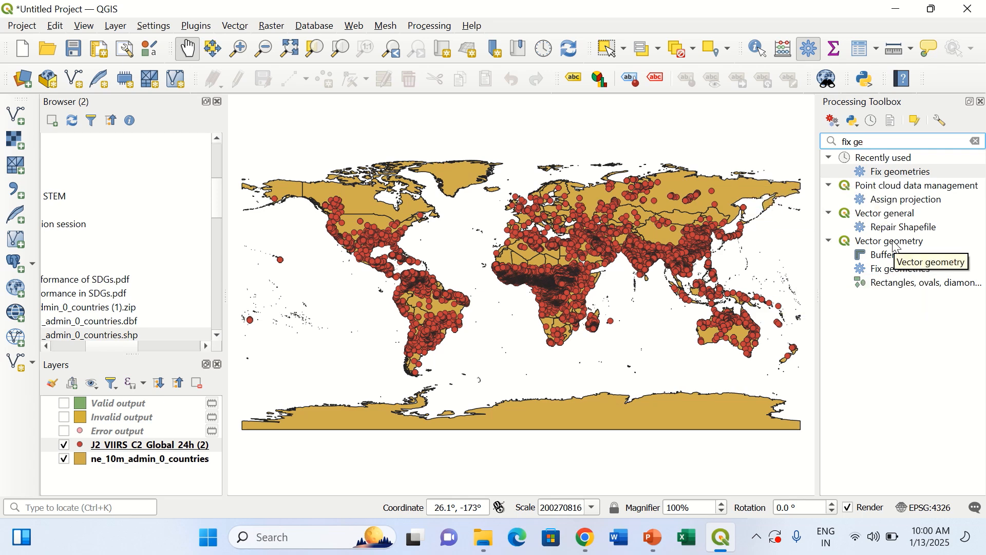
double_click(897, 273)
click(424, 127)
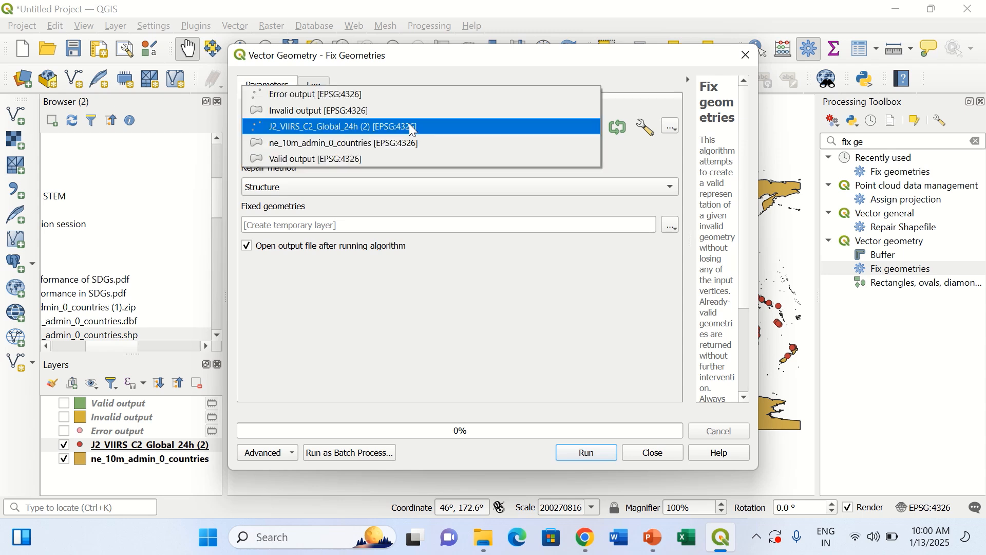
click(402, 145)
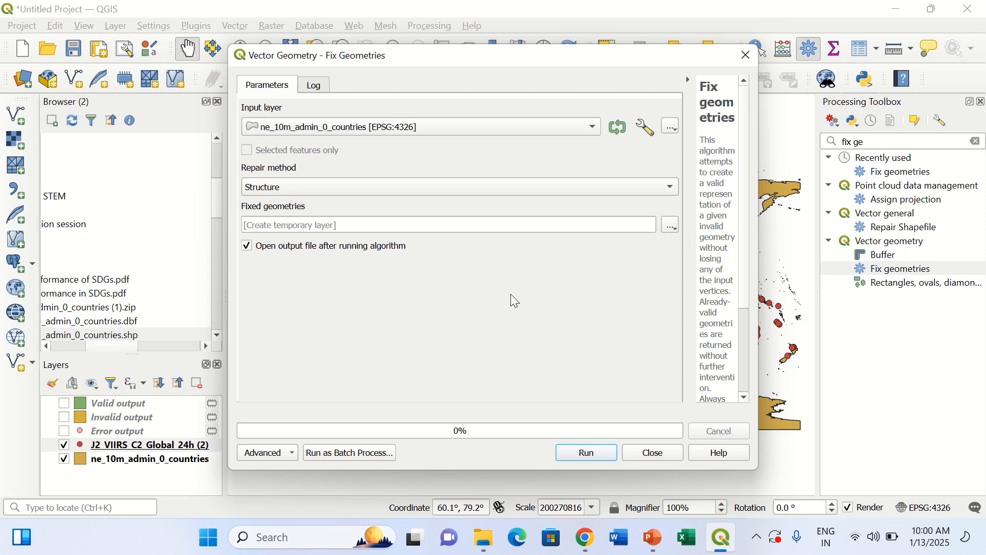
click(591, 454)
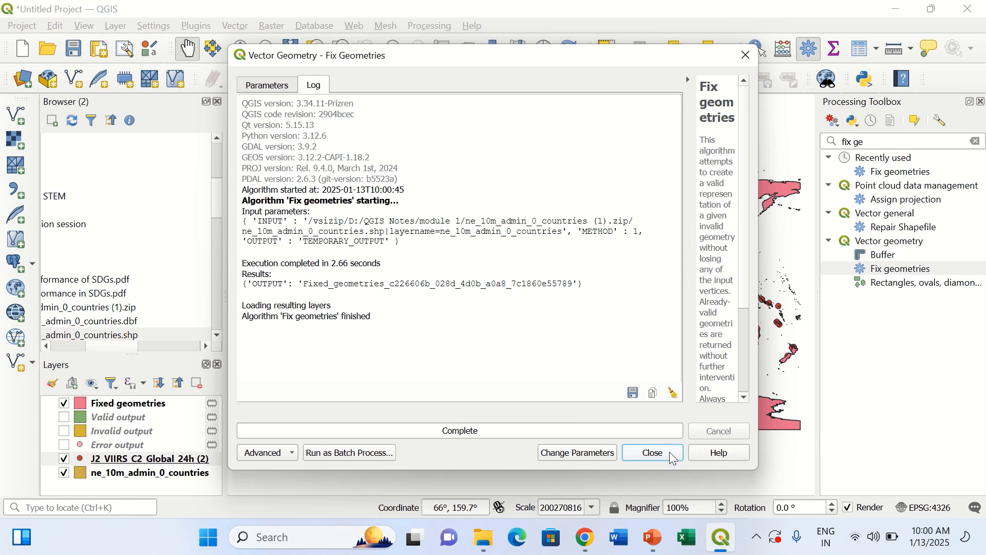
click(653, 453)
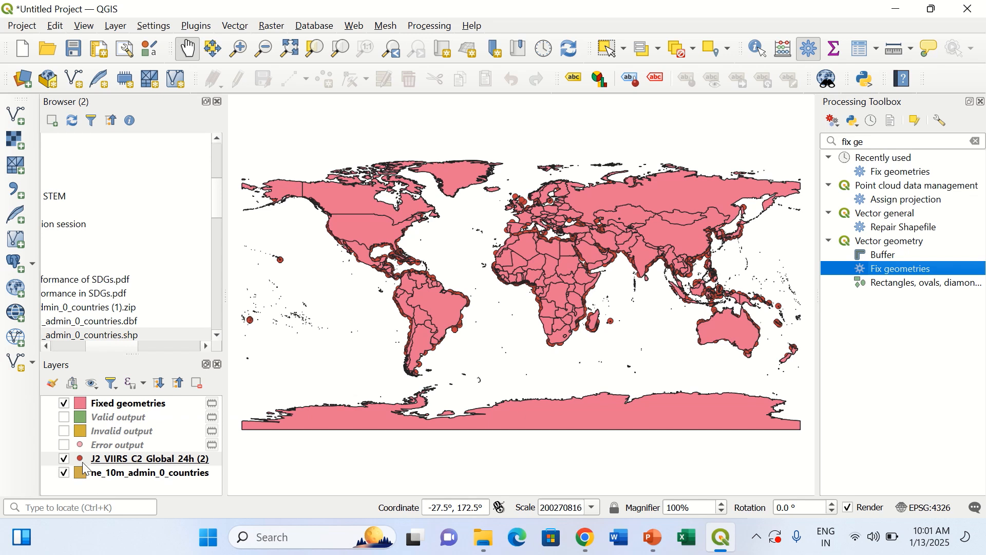
Step: Hide the ne_10m_admin_0_countries layer and move Fixed geometries to the end of the layer order, beneath the fire points
click(65, 474)
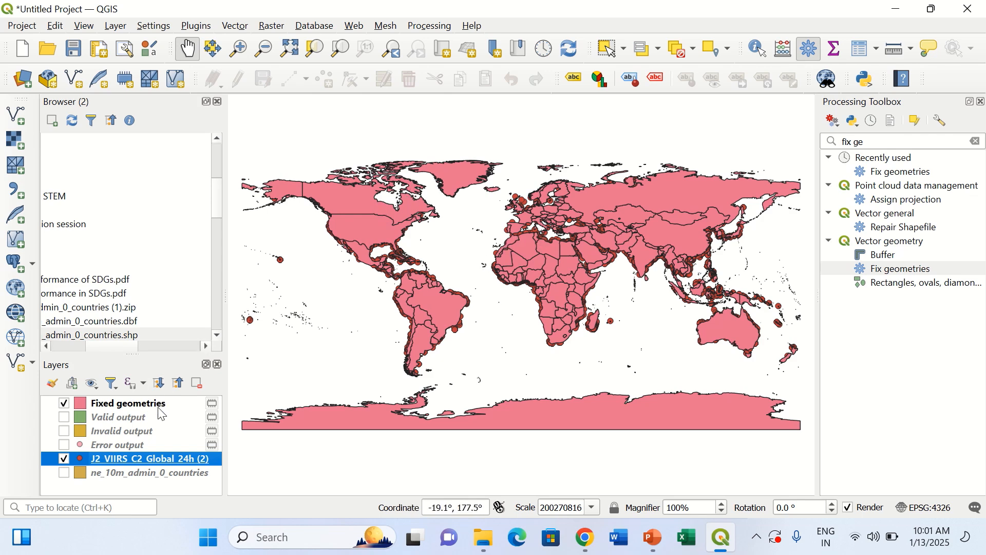
drag(157, 413, 152, 481)
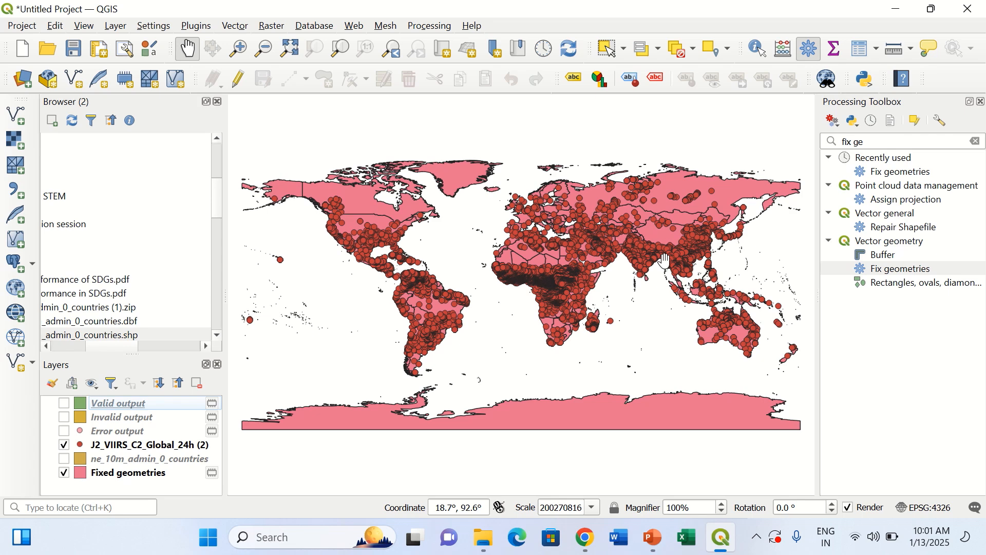
Step: Run Count Points in Polygon with Fixed geometries as polygons and J2_VIIRS_C2_Global_24h (2) as points, creating a temporary layer with count field NUMPOINTS
click(234, 31)
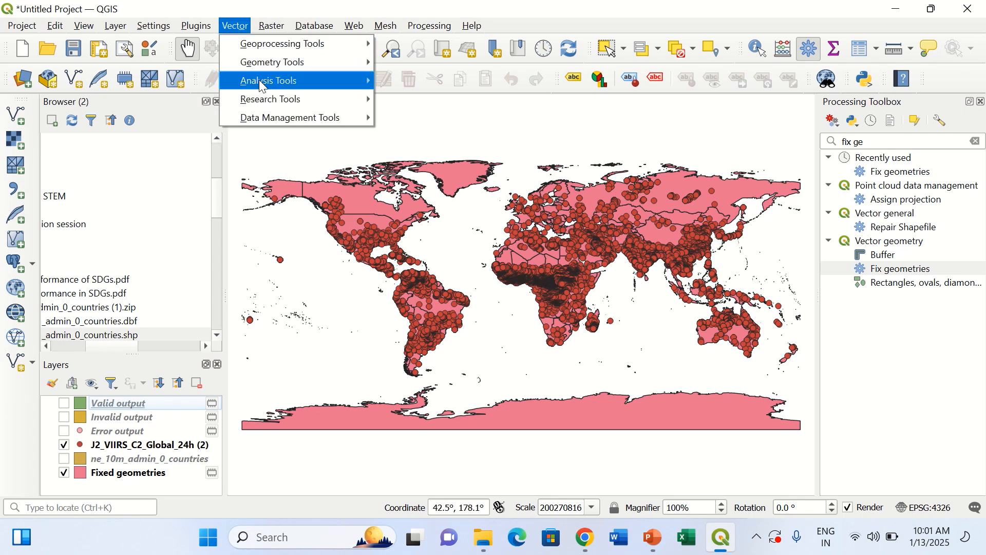
mouse_move(260, 81)
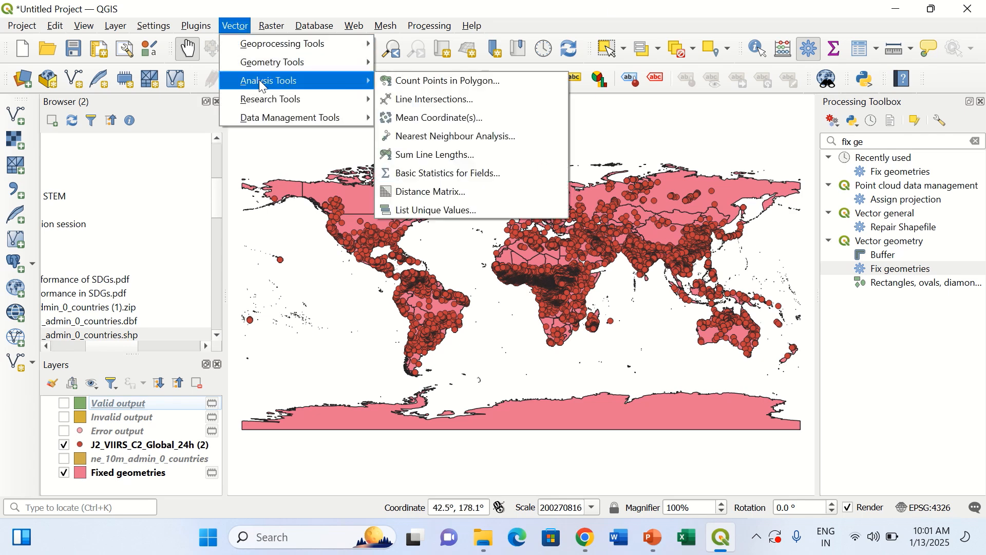
click(487, 95)
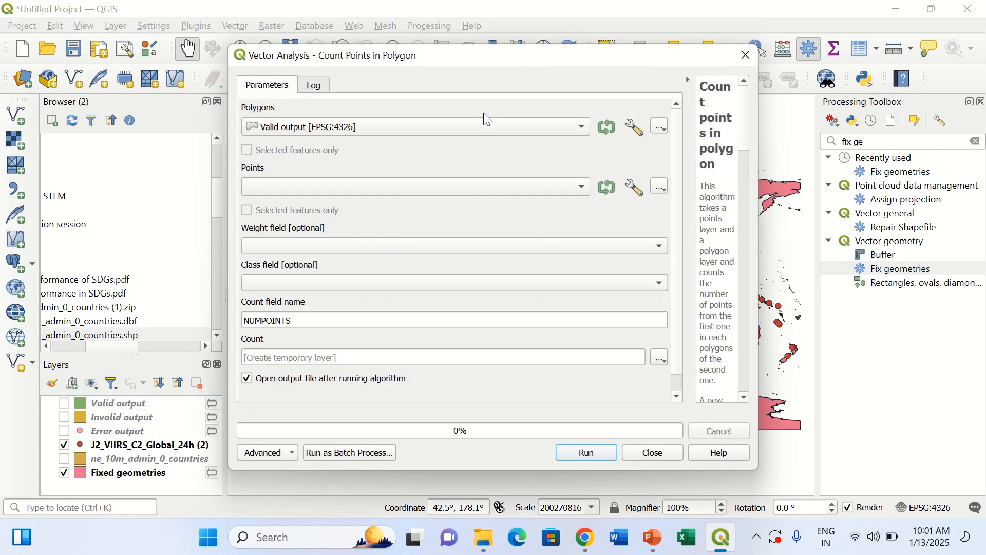
click(480, 121)
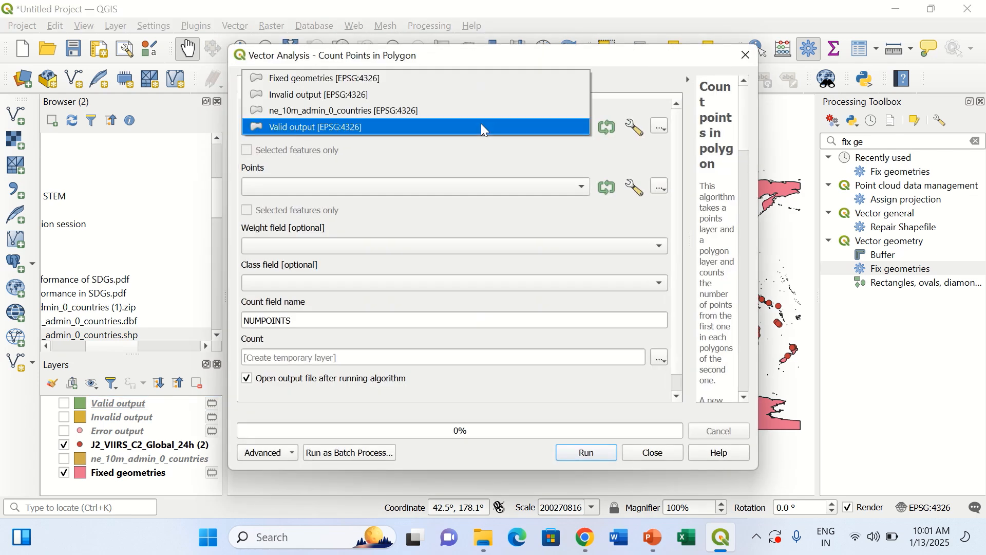
click(420, 77)
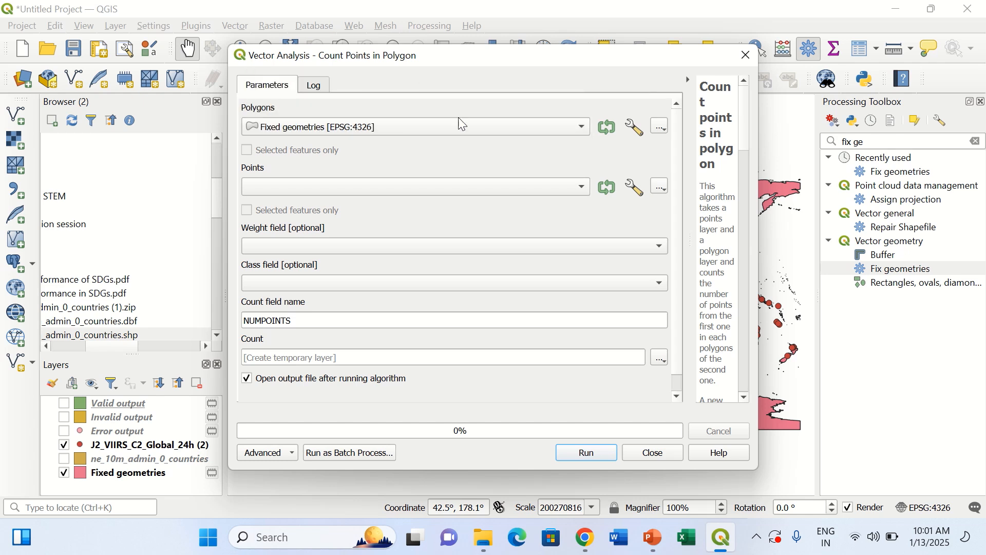
click(449, 185)
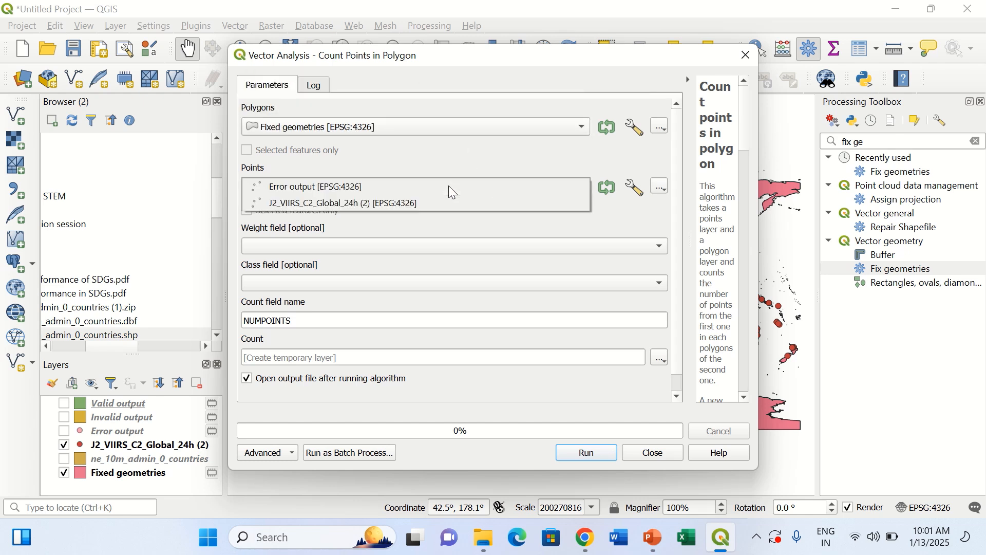
click(396, 205)
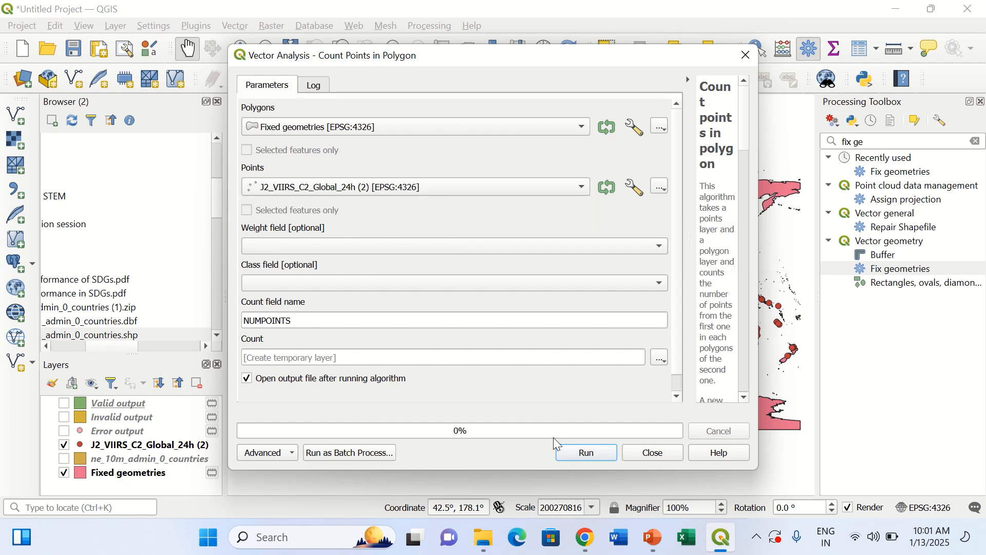
click(578, 453)
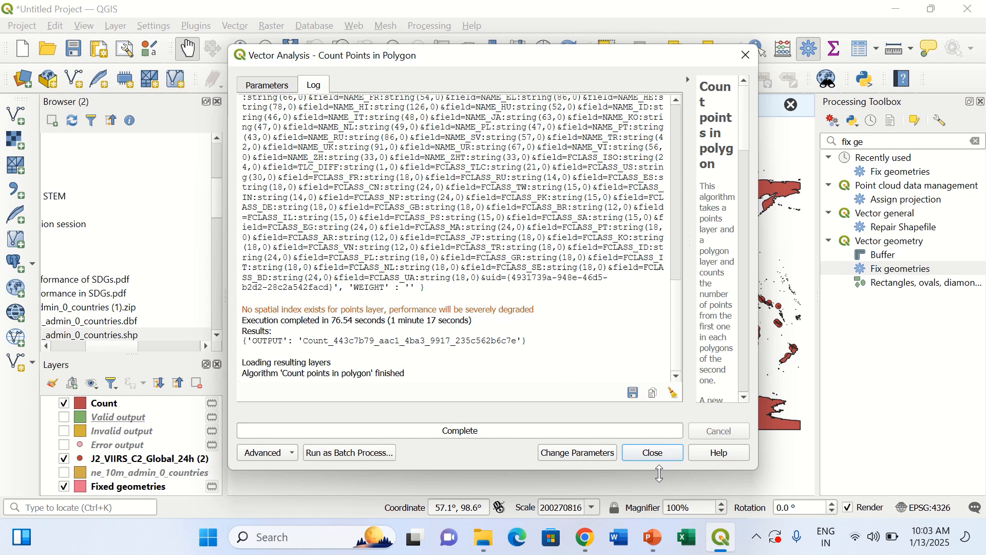
click(654, 454)
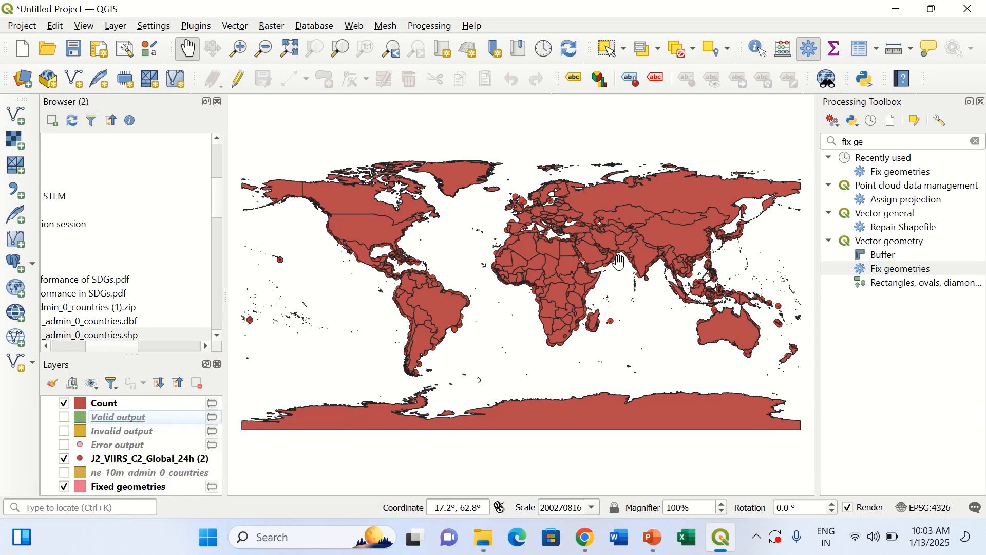
Step: Move the Count layer beneath Fixed geometries and inspect the NUMPOINTS field in its attribute table
click(111, 405)
drag(112, 417, 147, 485)
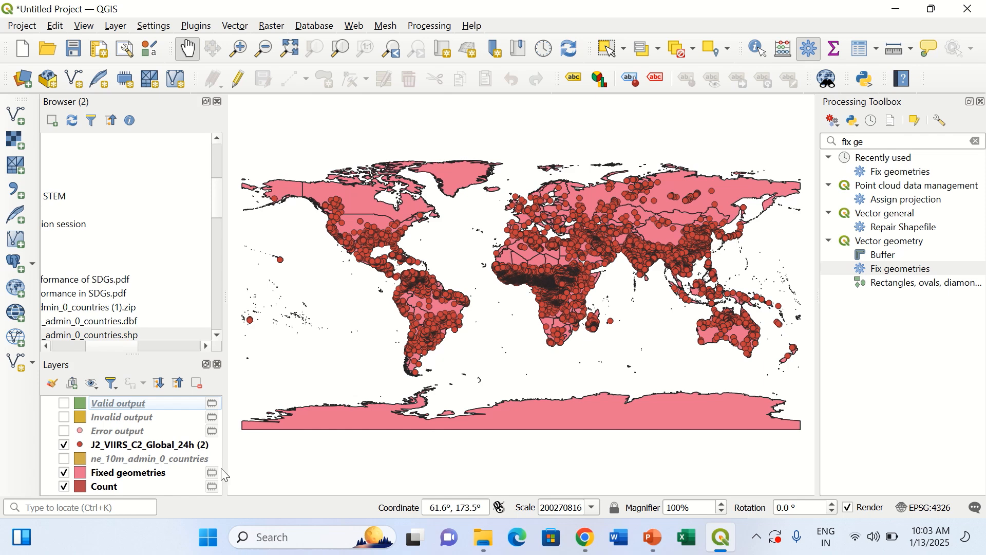
right_click(108, 488)
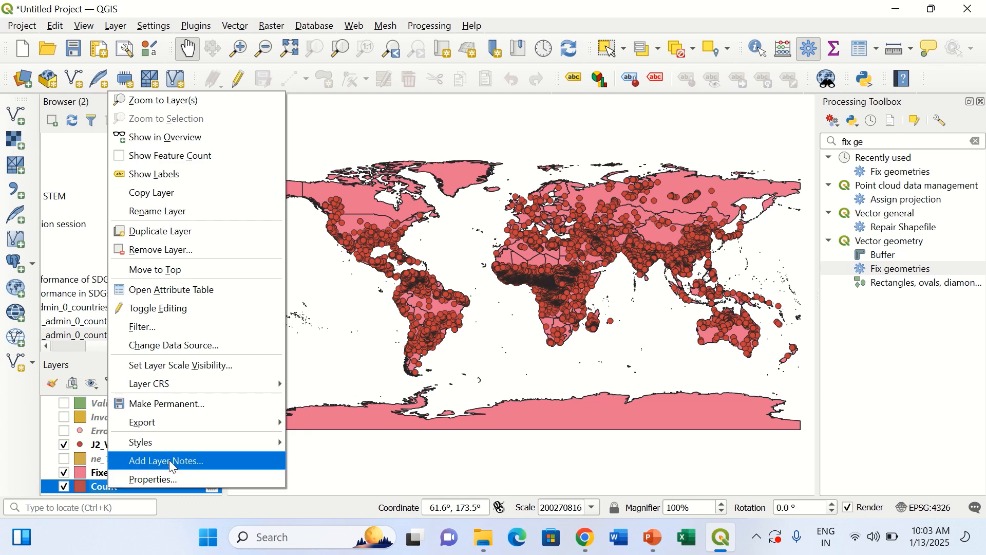
click(176, 291)
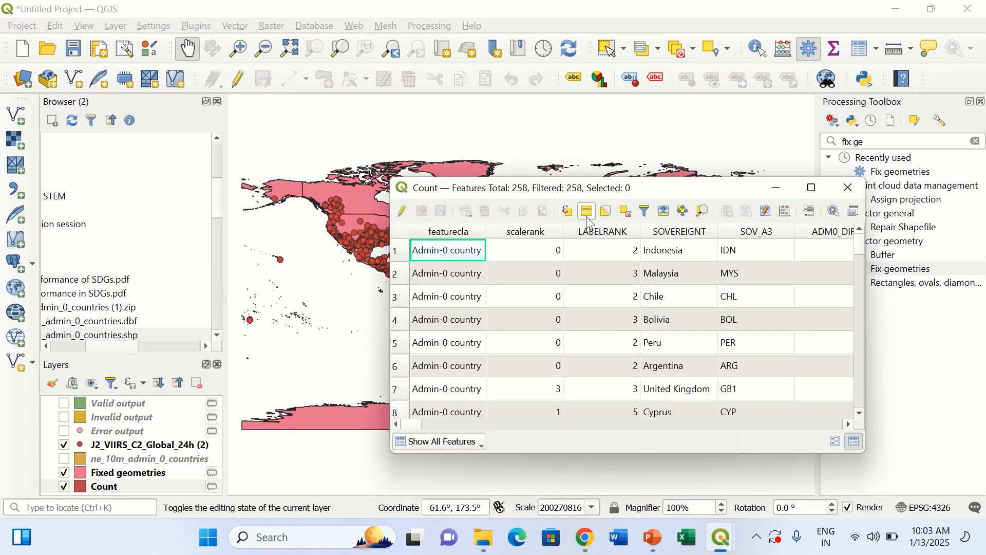
drag(433, 425, 851, 413)
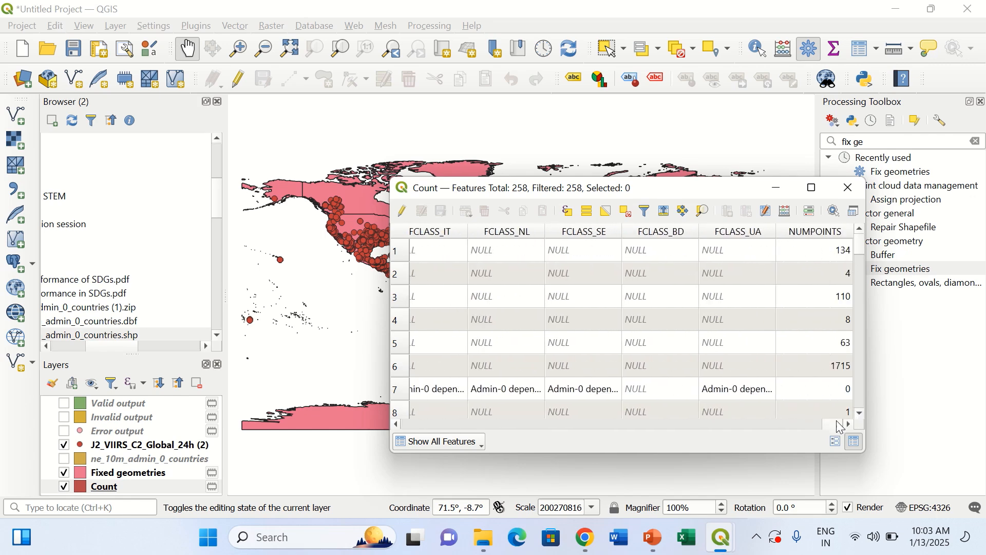
drag(839, 425, 404, 425)
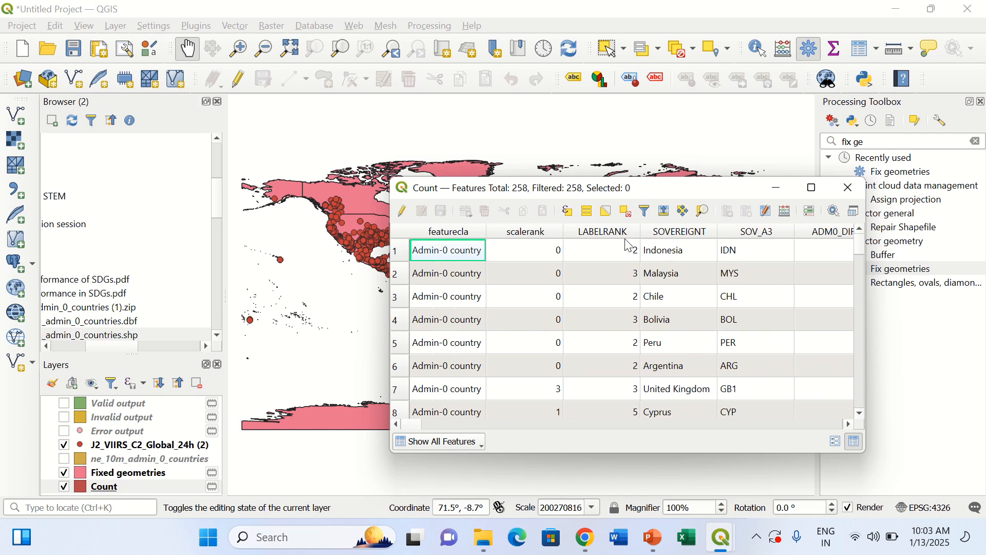
drag(412, 427, 846, 420)
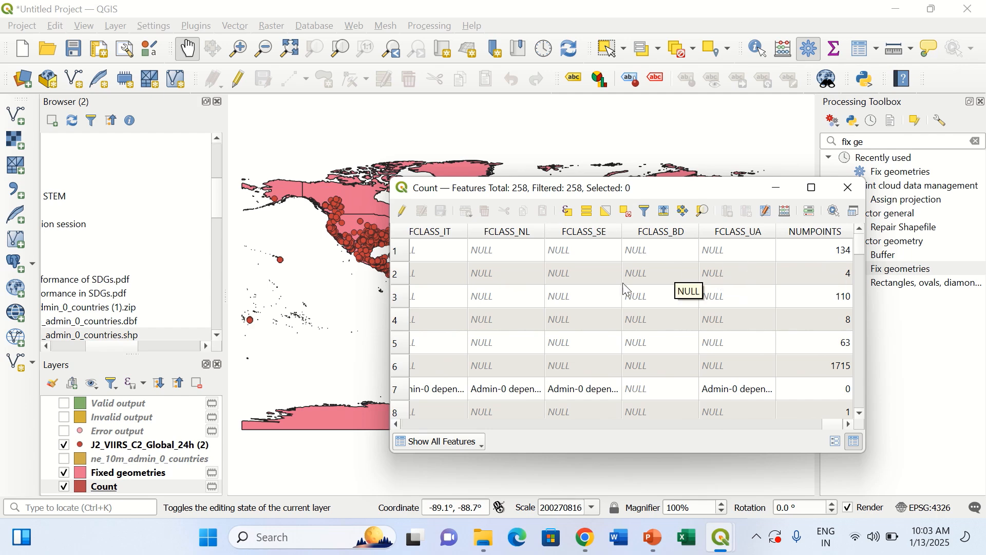
click(848, 188)
mouse_move(451, 6)
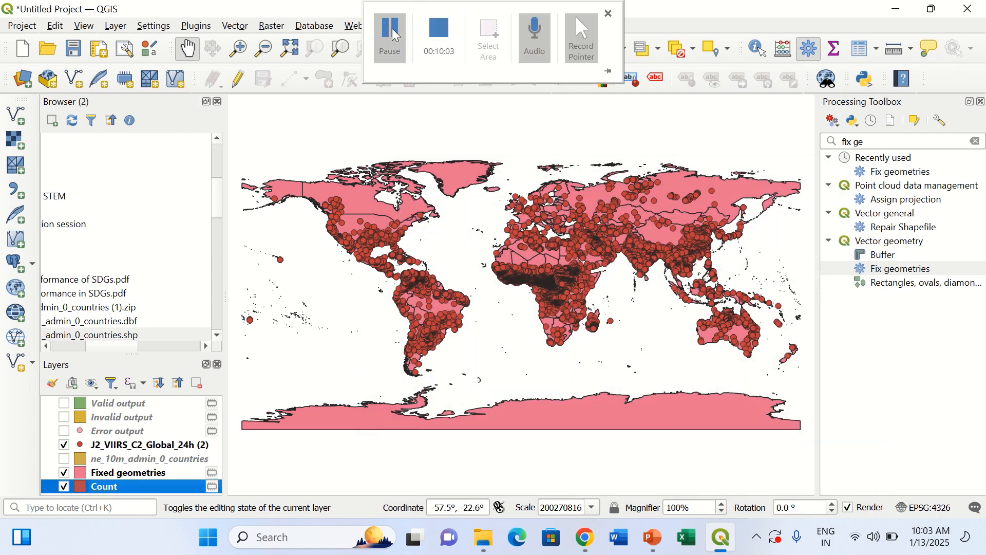
Step: Export the Count layer to the desktop as the CSV file "fire data" with CRS EPSG:4326 and add it to the map
right_click(122, 490)
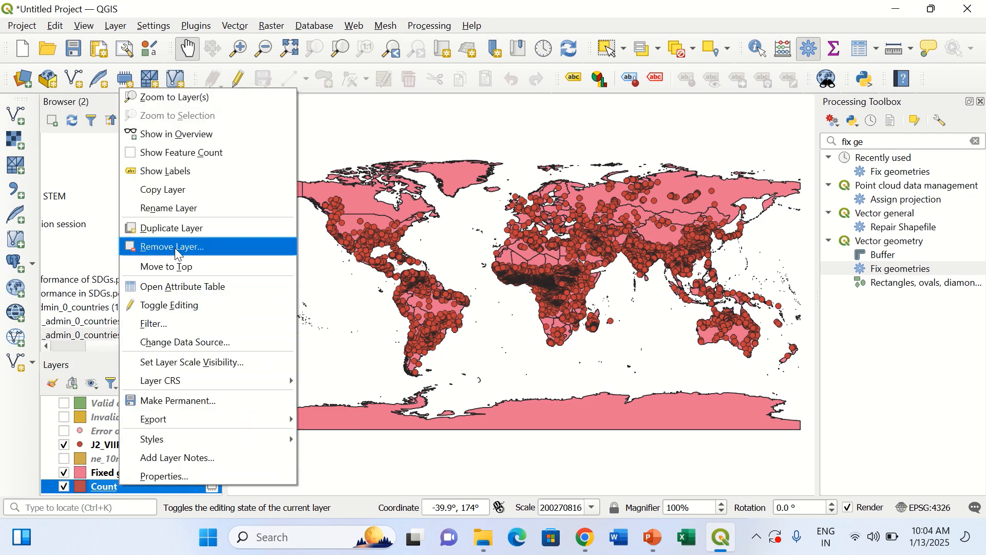
mouse_move(186, 419)
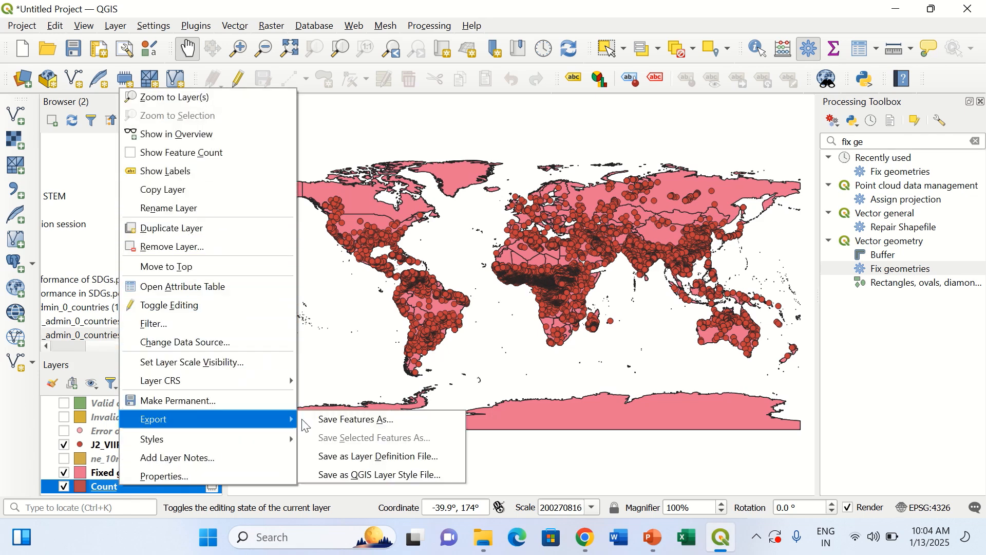
click(352, 418)
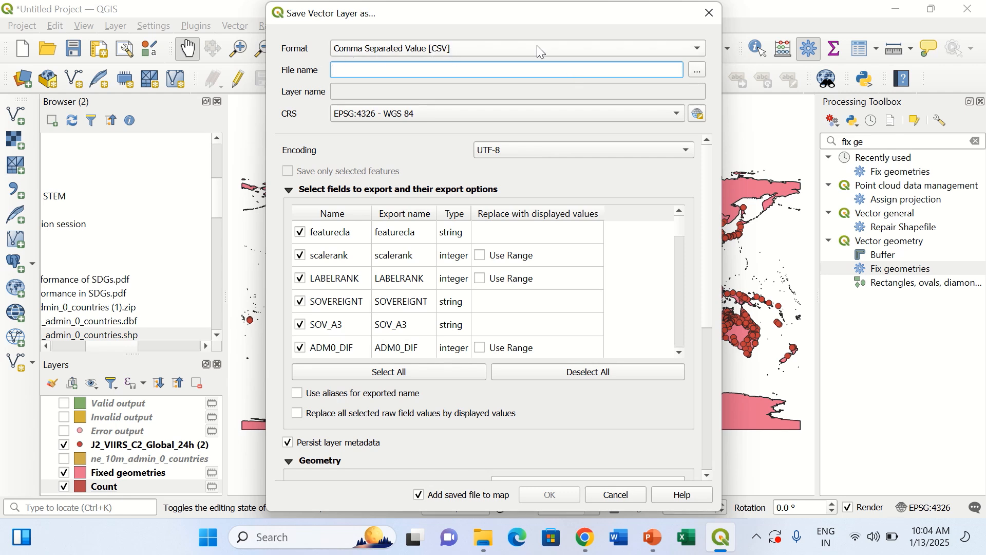
click(699, 71)
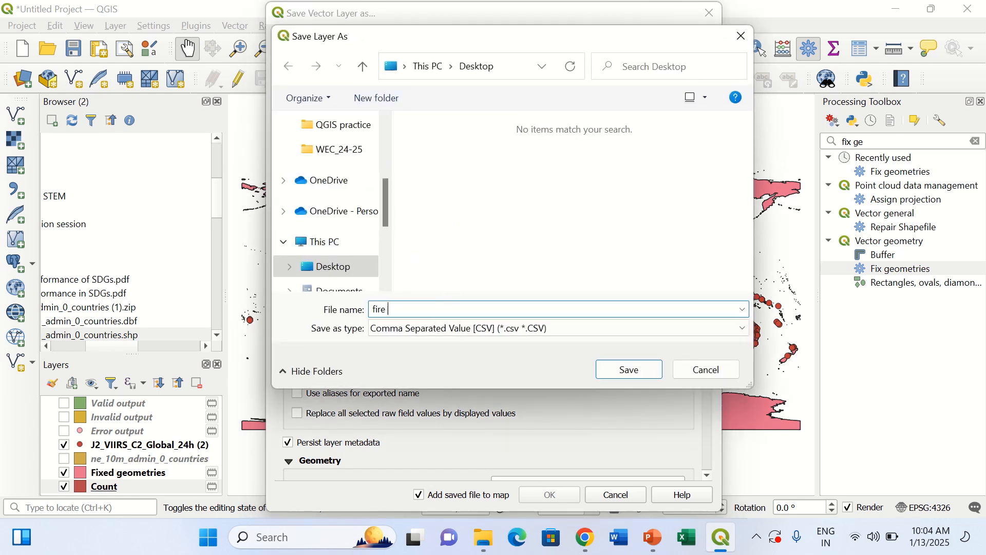
click(629, 370)
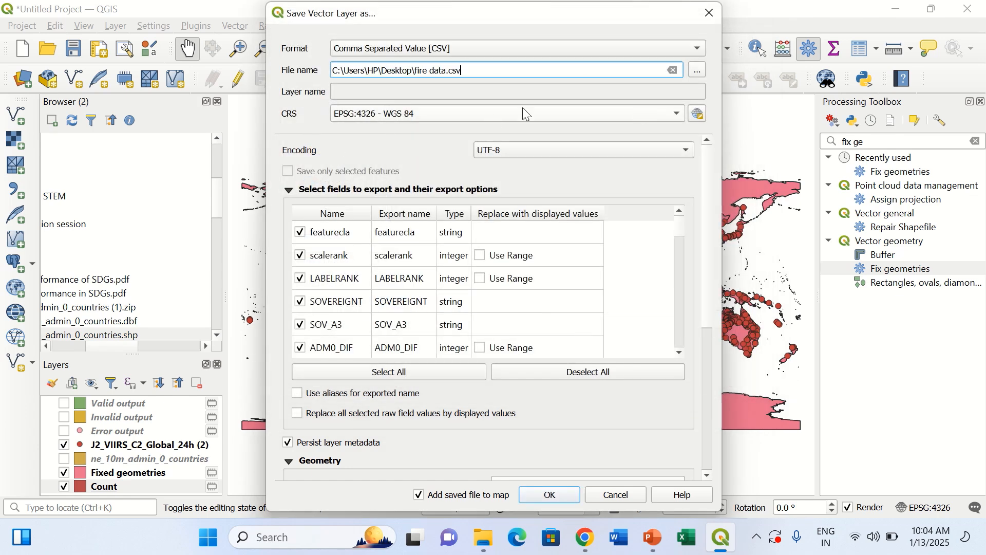
click(562, 494)
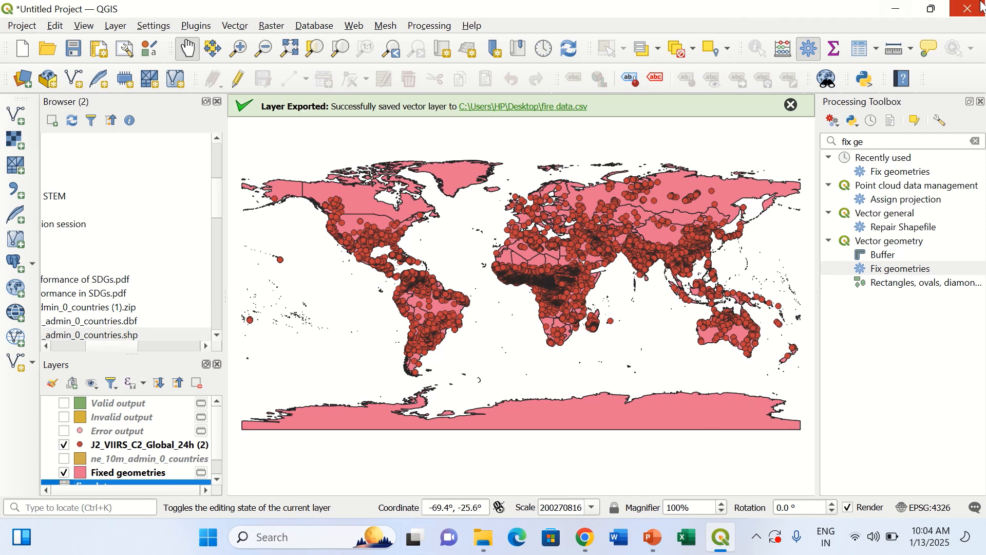
Step: Open fire data.csv from the desktop in Excel as read-only to check its NUMPOINTS column, and return to QGIS
click(896, 8)
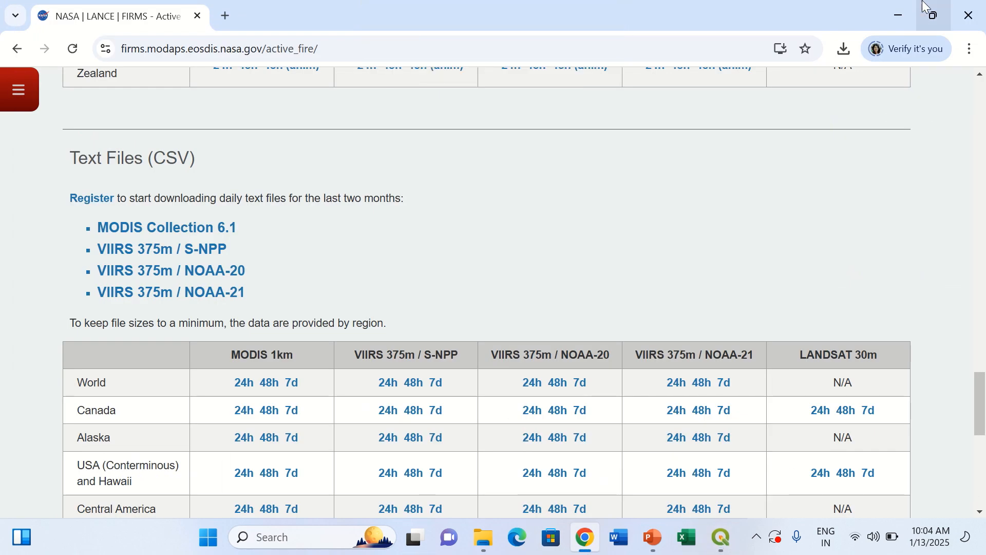
click(898, 15)
click(900, 17)
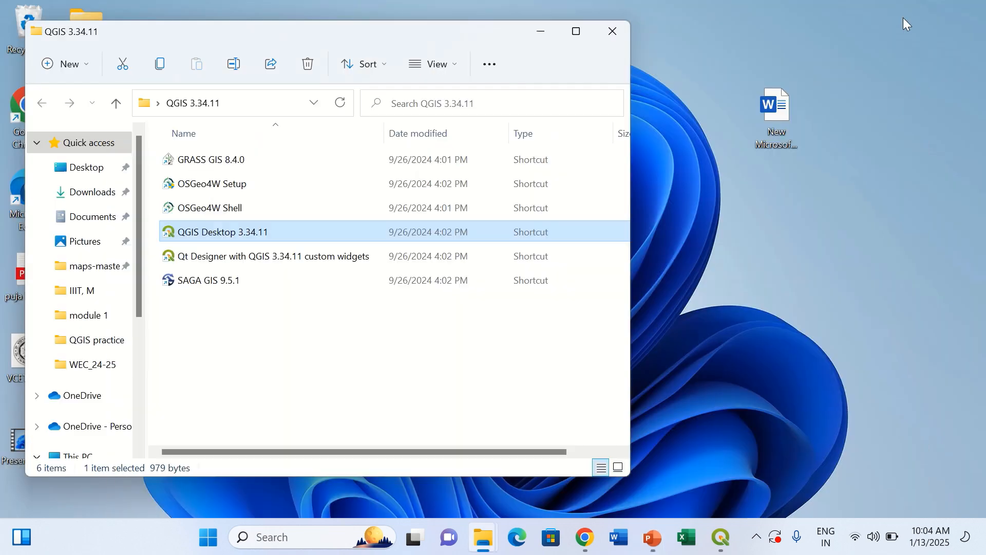
click(539, 33)
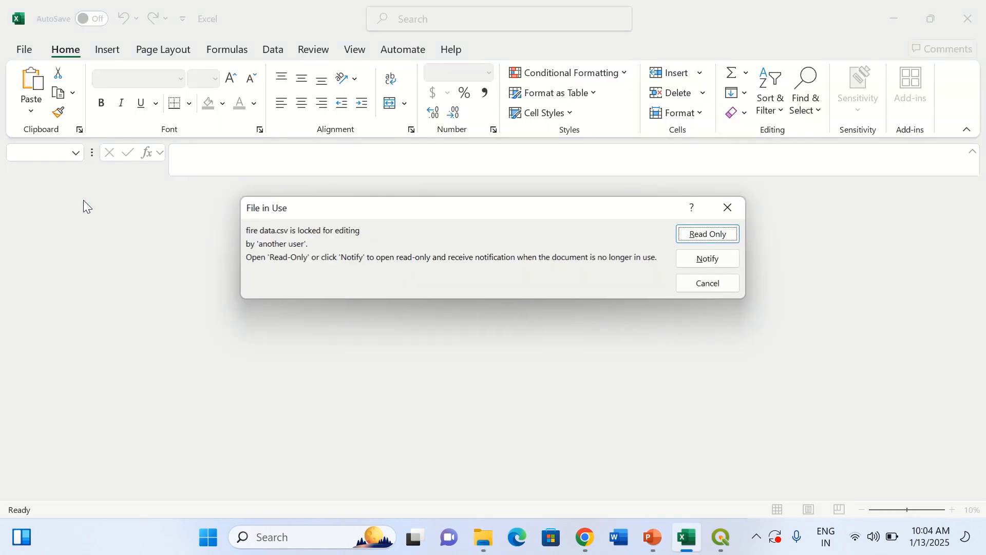
click(722, 239)
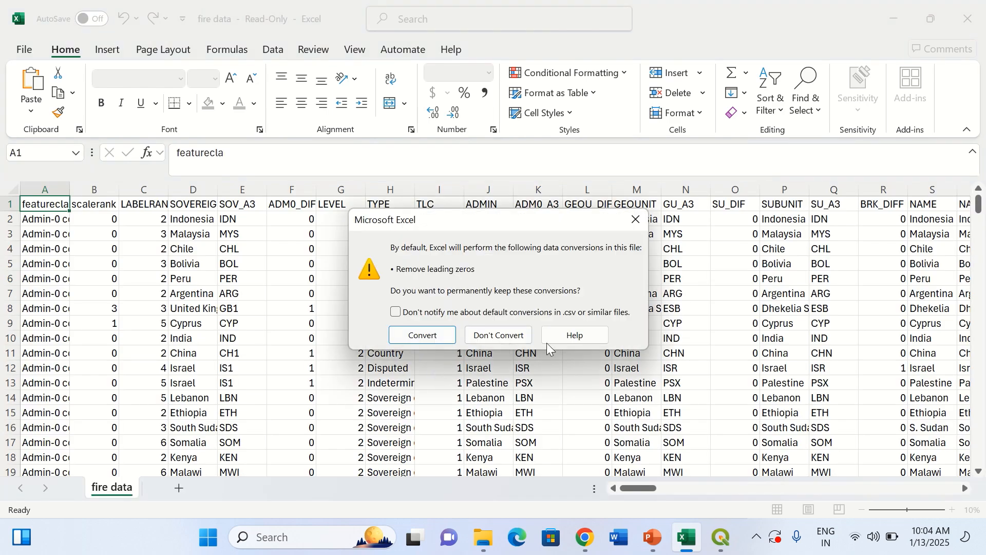
click(495, 396)
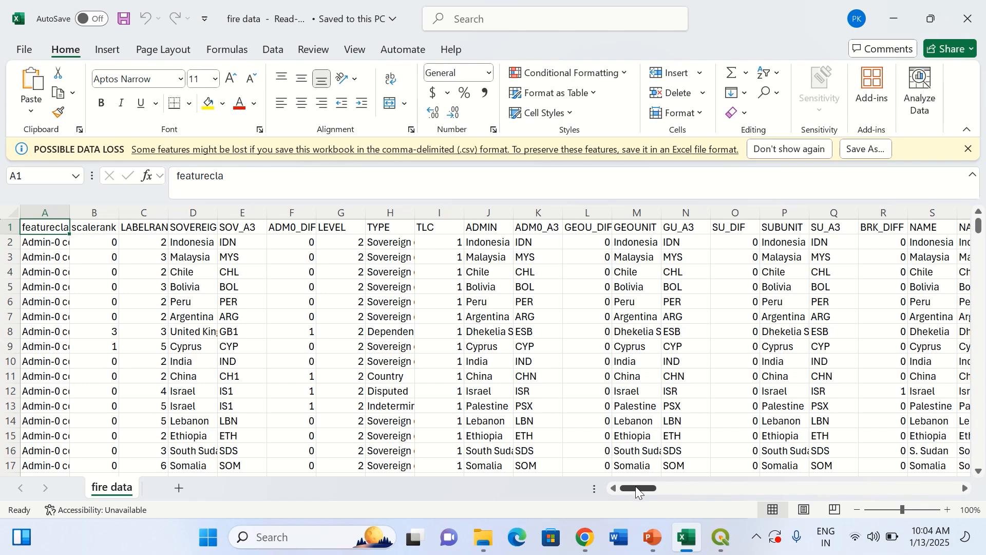
drag(636, 488, 984, 530)
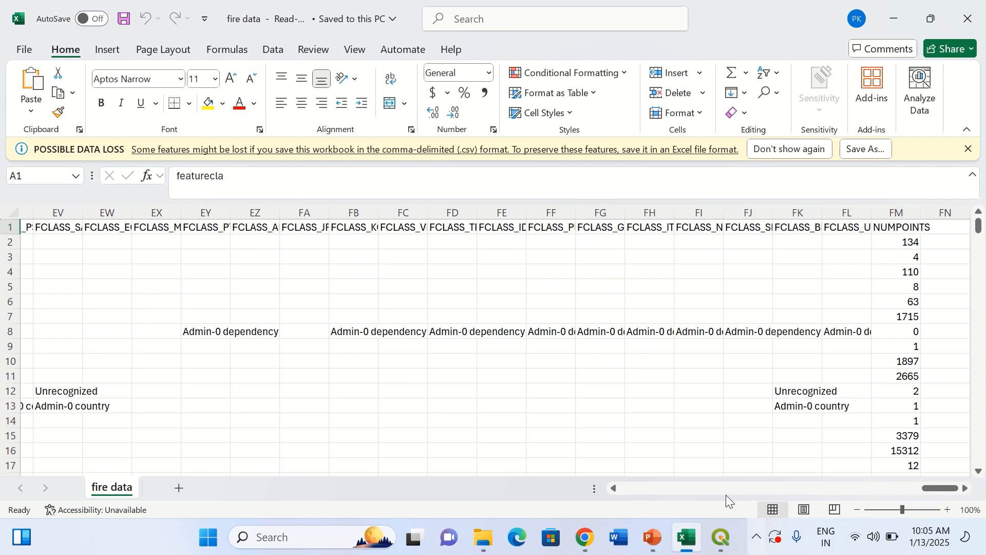
click(722, 536)
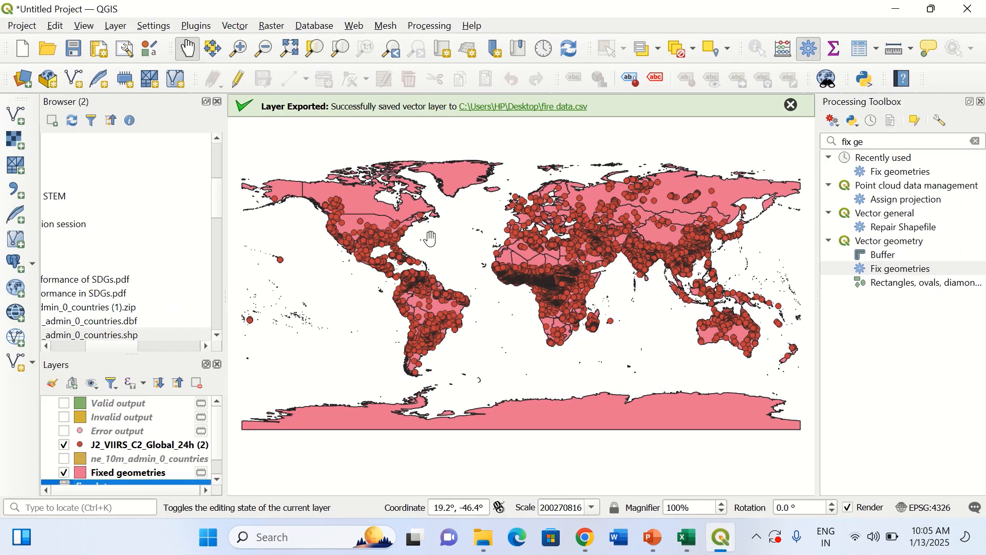